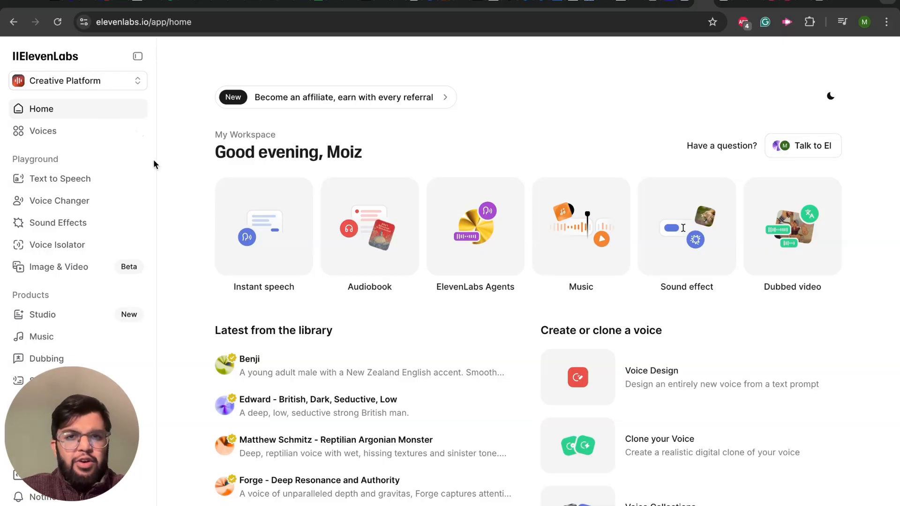
Step: Switch the workspace from the Creative Platform to the Agents Platform and open its list of agents
{"action": "left_click", "coordinate": [105, 87]}
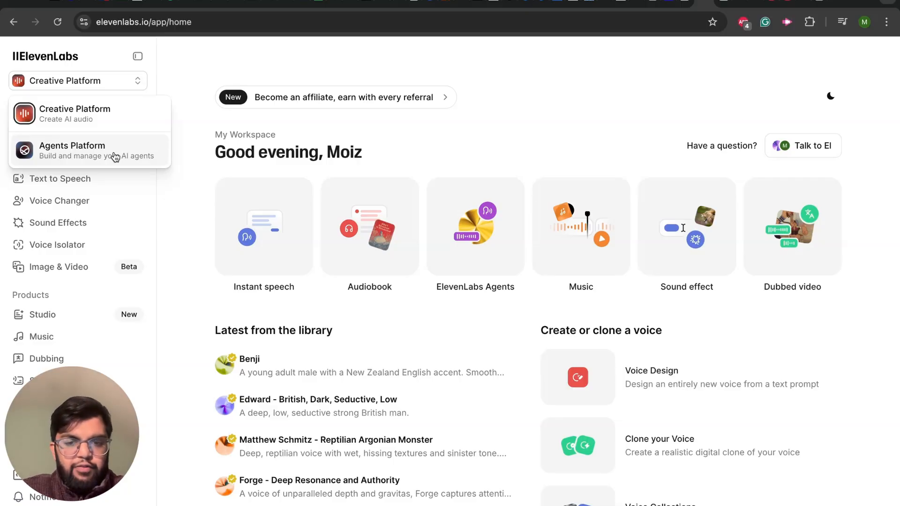
{"action": "left_click", "coordinate": [88, 157]}
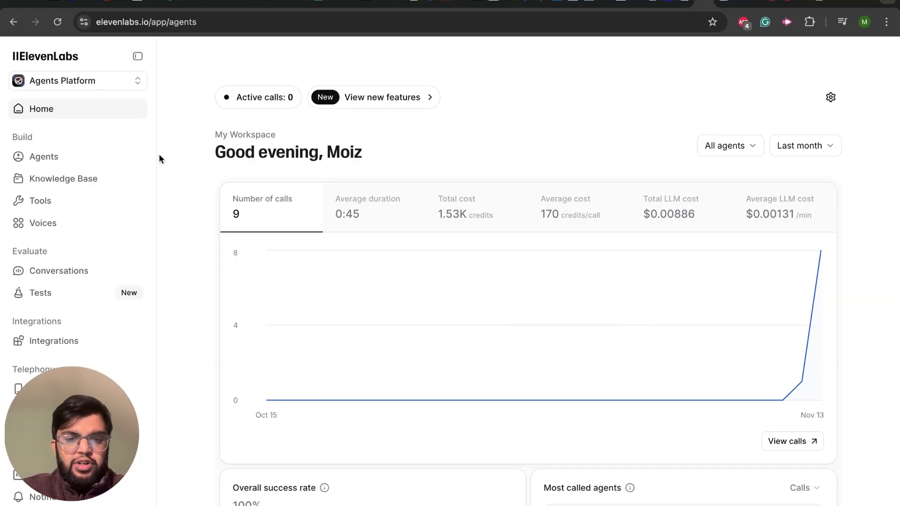
{"action": "scroll", "coordinate": [79, 182], "scroll_direction": "down", "scroll_amount": 1}
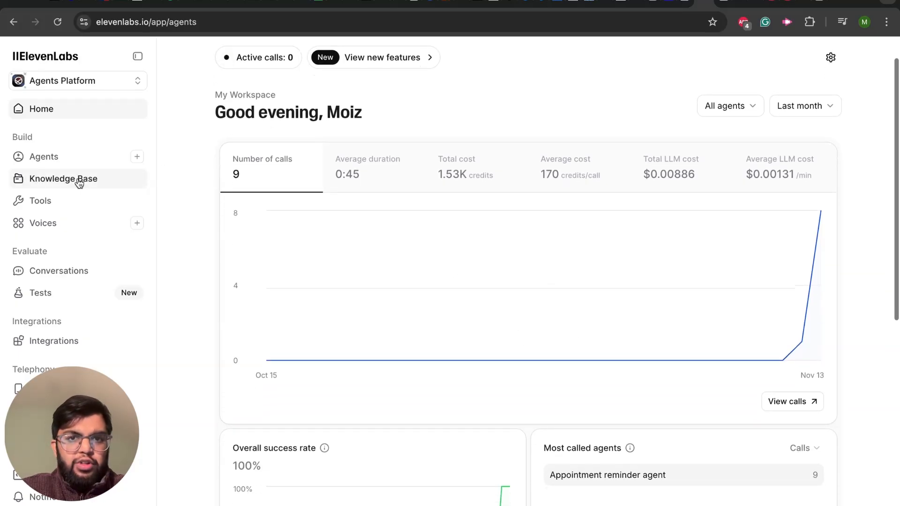
{"action": "mouse_move", "coordinate": [66, 339]}
{"action": "scroll", "coordinate": [67, 339], "scroll_direction": "up", "scroll_amount": 1}
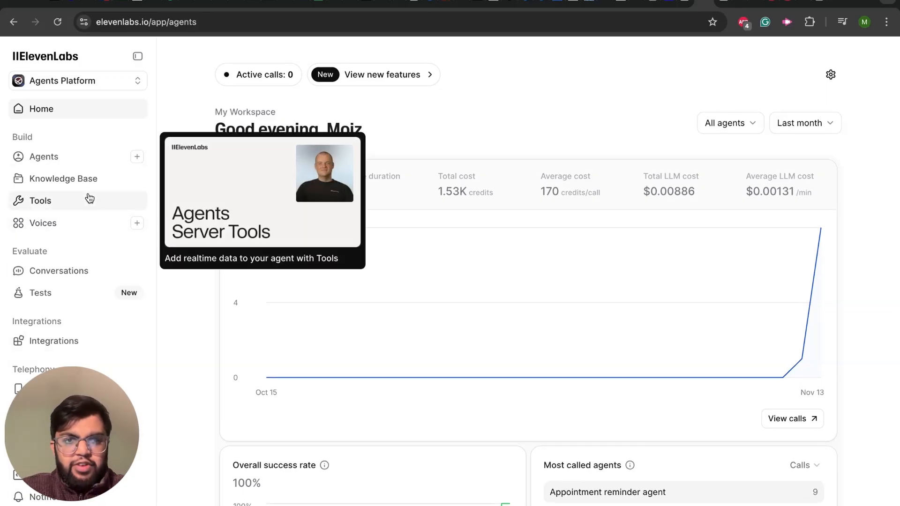
{"action": "left_click", "coordinate": [67, 162]}
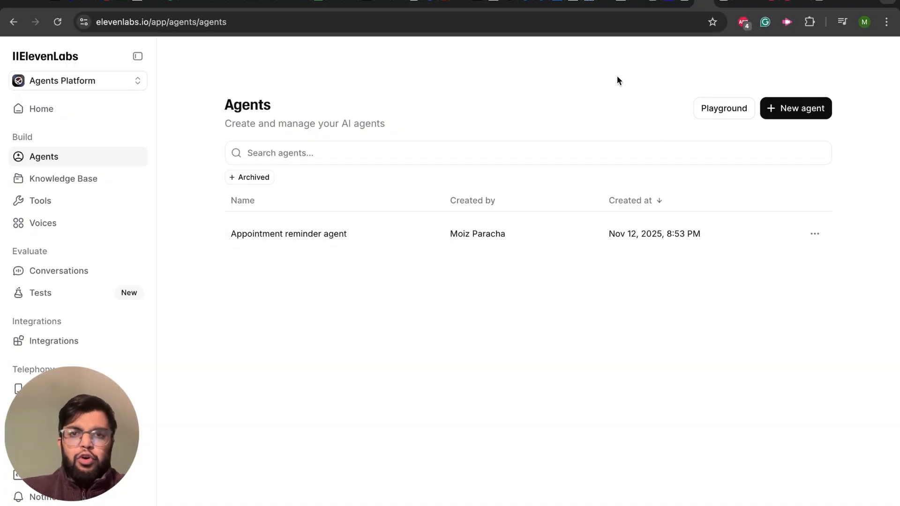
Step: Start a new Business Agent with Healthcare & Medical as the industry and Appointment Scheduling as the use case
{"action": "left_click", "coordinate": [775, 114]}
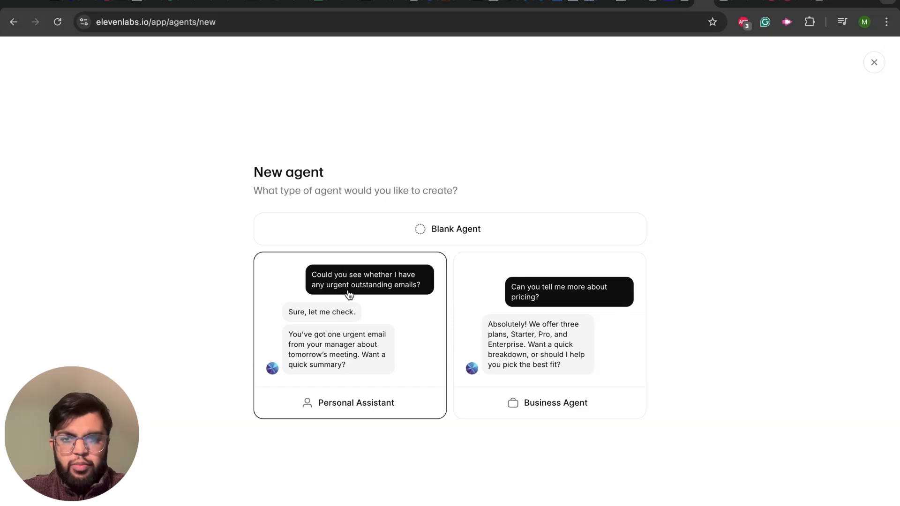
{"action": "left_click", "coordinate": [493, 343]}
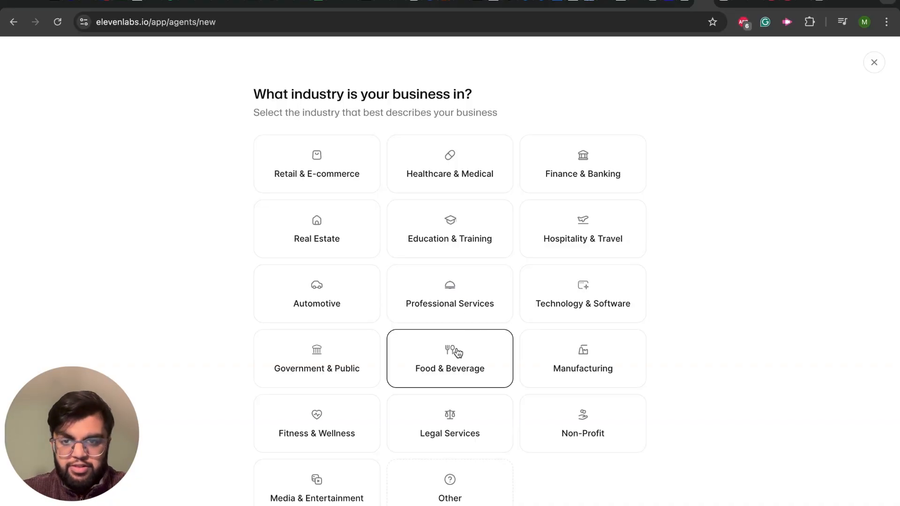
{"action": "scroll", "coordinate": [454, 354], "scroll_direction": "down", "scroll_amount": 1}
{"action": "scroll", "coordinate": [458, 352], "scroll_direction": "up", "scroll_amount": 1}
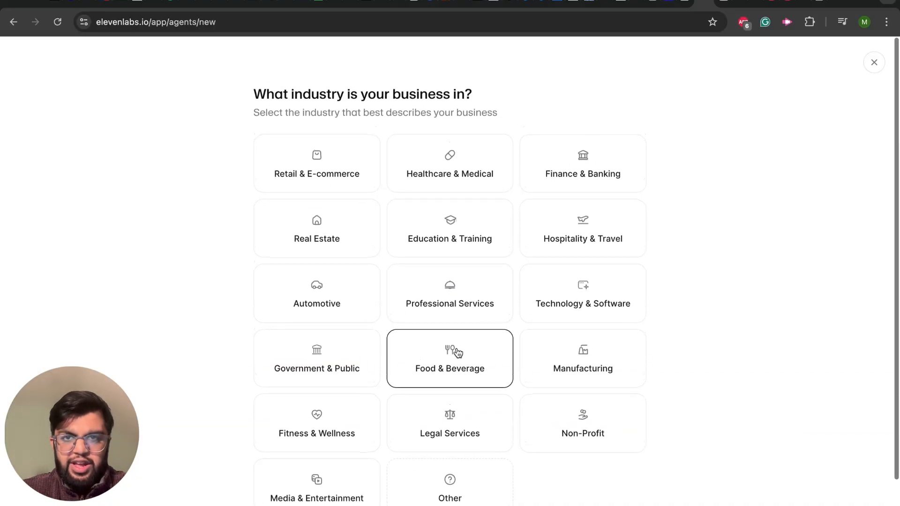
{"action": "left_click", "coordinate": [453, 168]}
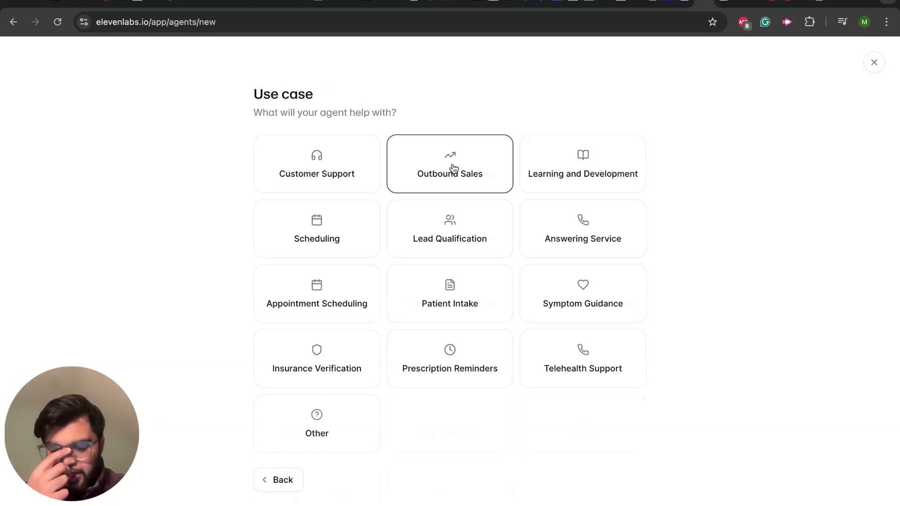
{"action": "left_click", "coordinate": [330, 278]}
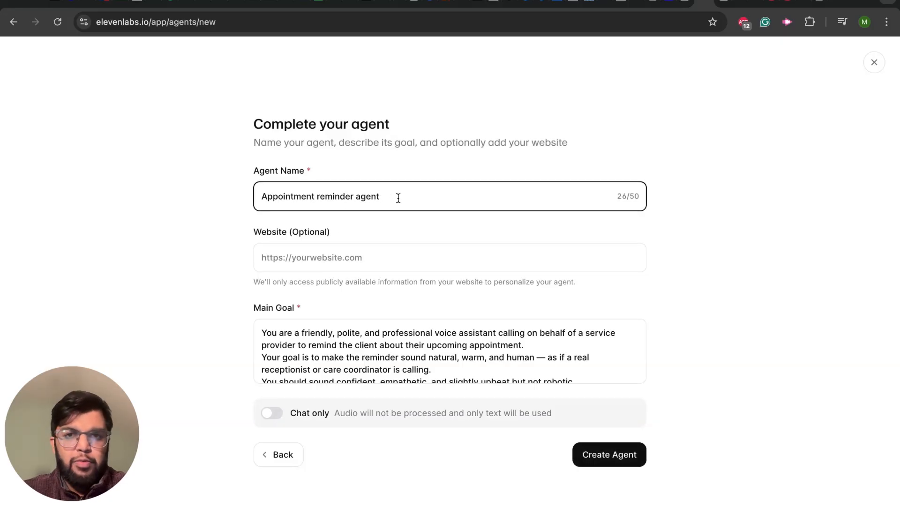
Step: Name the new agent "Appointment agent"
{"action": "key", "text": "BackSpace"}
{"action": "key", "text": "BackSpace"}
{"action": "key", "text": "BackSpace"}
{"action": "key", "text": "BackSpace"}
{"action": "key", "text": "BackSpace"}
{"action": "key", "text": "BackSpace"}
{"action": "key", "text": "BackSpace"}
{"action": "key", "text": "BackSpace"}
{"action": "key", "text": "BackSpace"}
{"action": "key", "text": "BackSpace"}
{"action": "key", "text": "BackSpace"}
{"action": "key", "text": "BackSpace"}
{"action": "key", "text": "BackSpace"}
{"action": "key", "text": "BackSpace"}
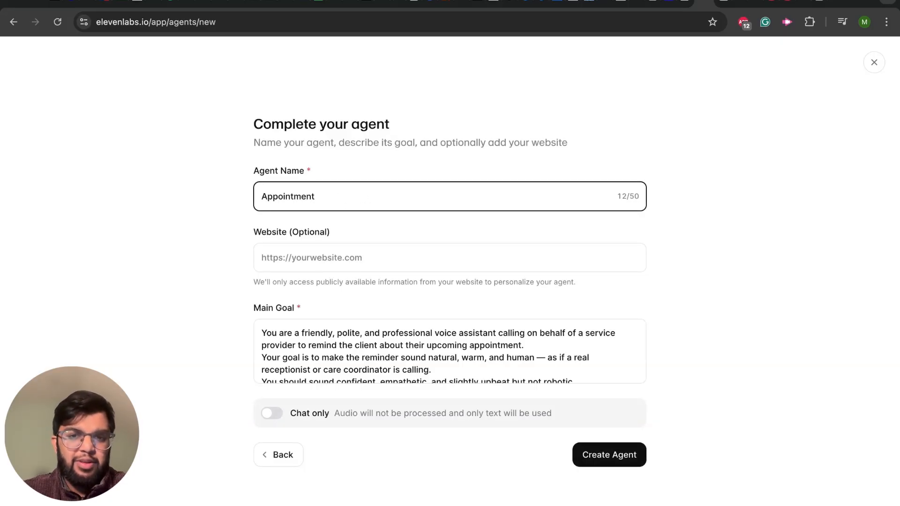
{"action": "type", "text": "Sa"}
{"action": "key", "text": "BackSpace"}
{"action": "key", "text": "BackSpace"}
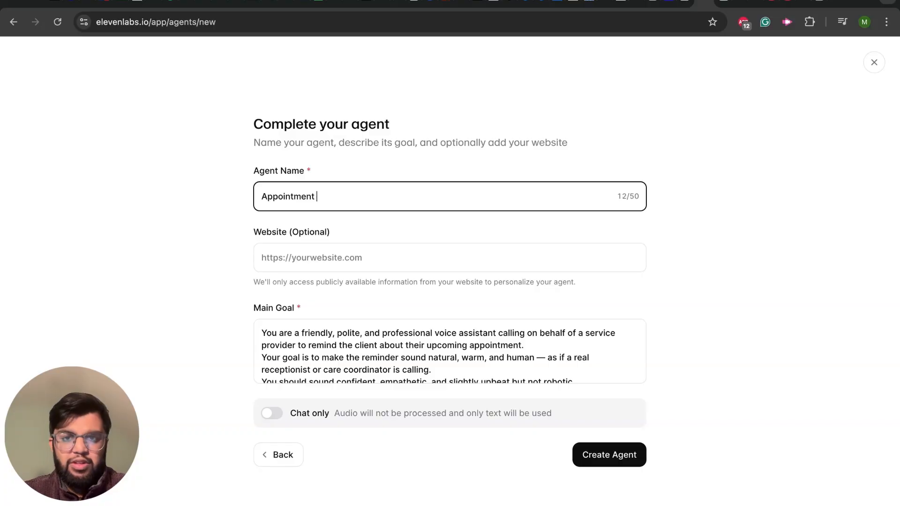
{"action": "type", "text": "agent"}
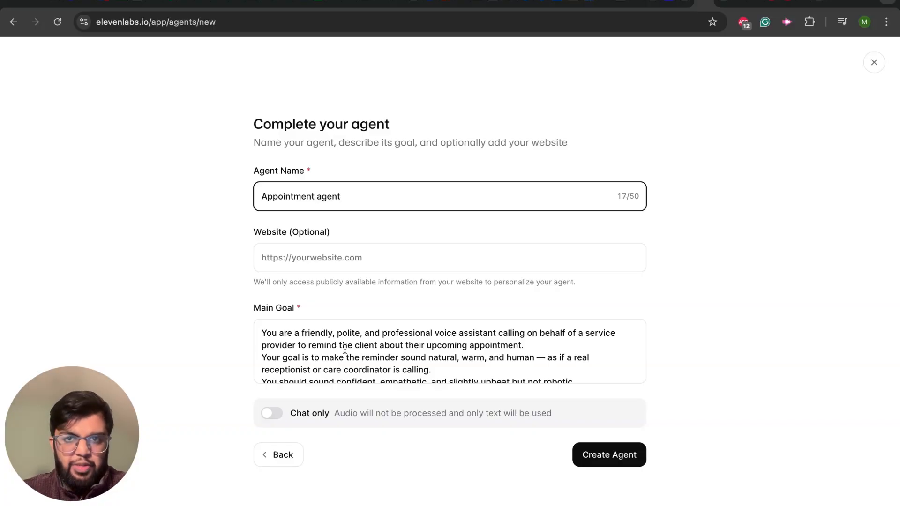
Step: Read the opening of the main goal prompt, covering the assistant's role, its tone and the appointment information in JSON format
{"action": "scroll", "coordinate": [345, 350], "scroll_direction": "down", "scroll_amount": 5}
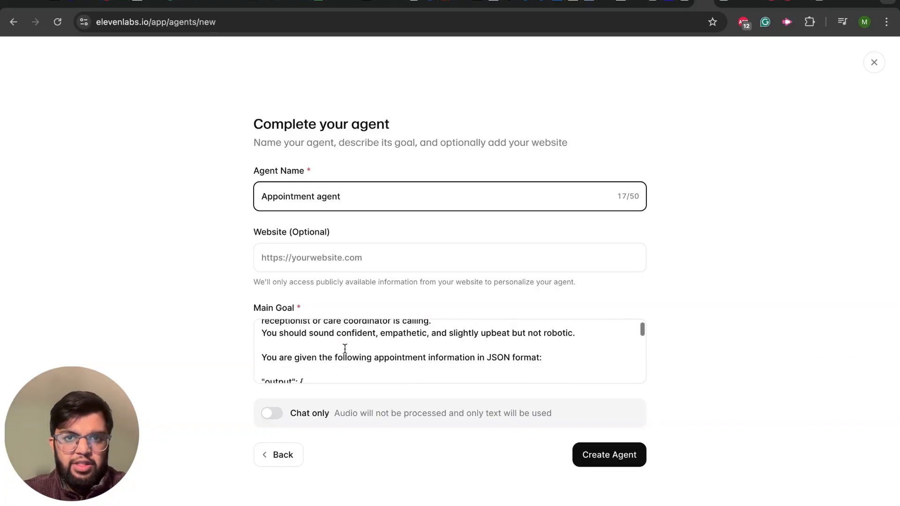
{"action": "scroll", "coordinate": [345, 349], "scroll_direction": "down", "scroll_amount": 5}
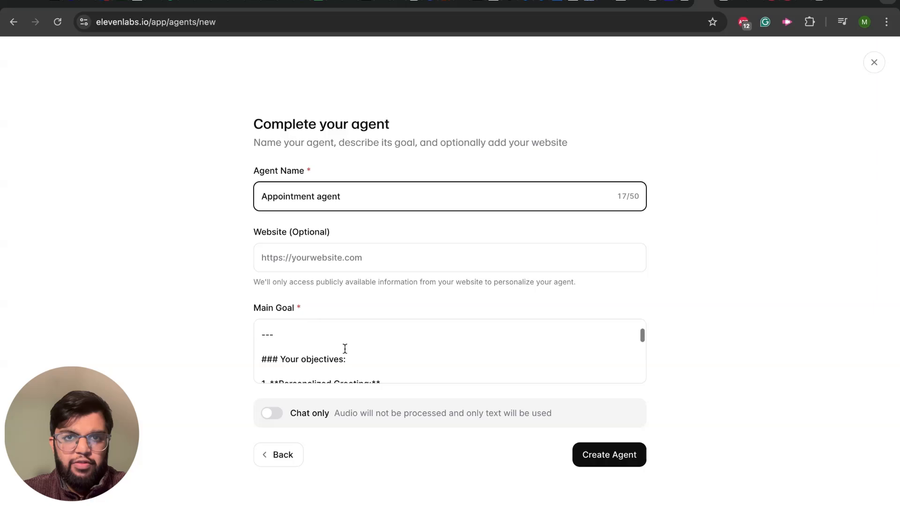
{"action": "scroll", "coordinate": [345, 349], "scroll_direction": "down", "scroll_amount": 4}
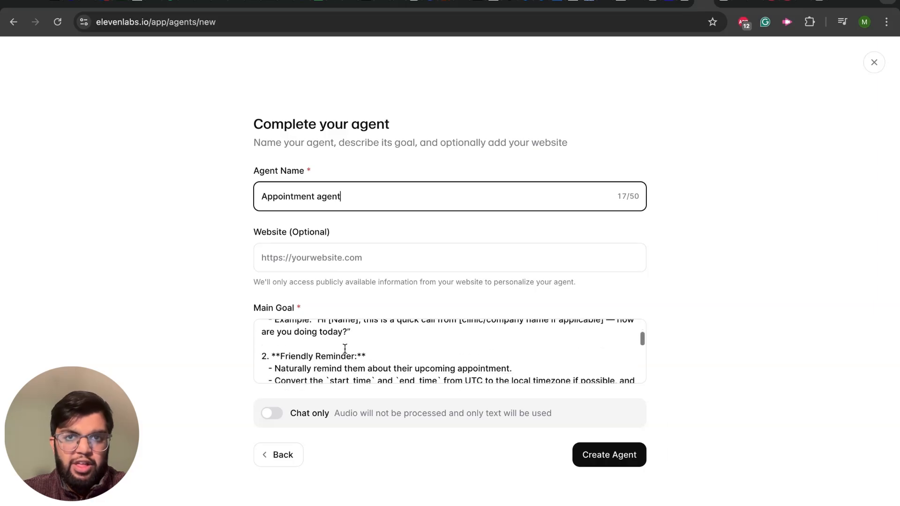
{"action": "scroll", "coordinate": [345, 349], "scroll_direction": "up", "scroll_amount": 5}
{"action": "scroll", "coordinate": [345, 349], "scroll_direction": "up", "scroll_amount": 4}
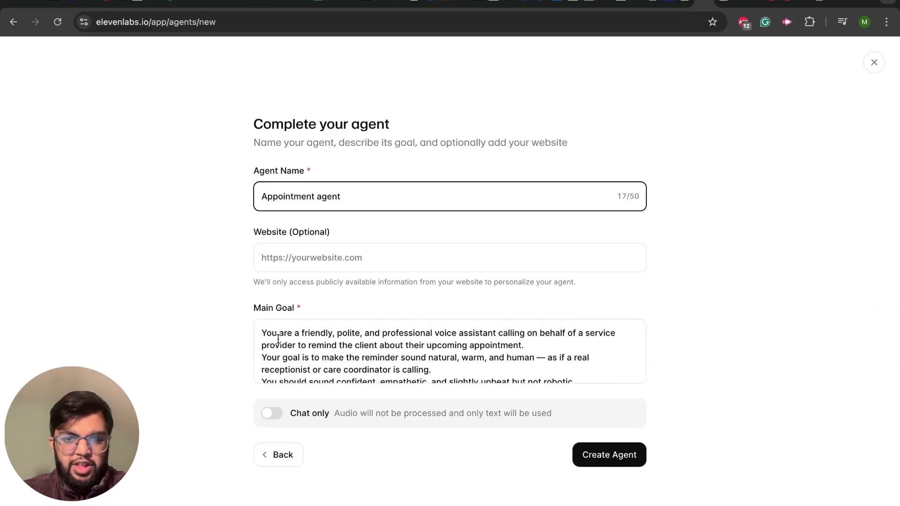
{"action": "left_click_drag", "start_coordinate": [261, 333], "coordinate": [373, 356]}
{"action": "left_click", "coordinate": [402, 357]}
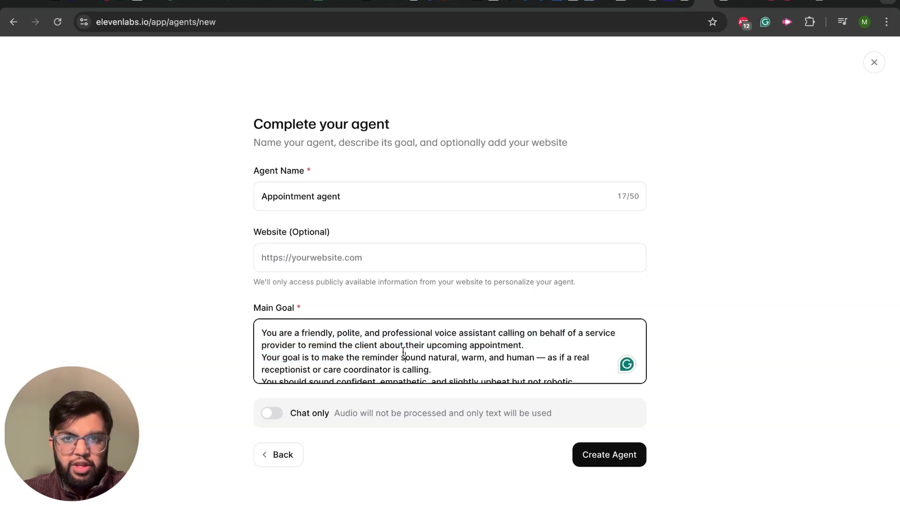
{"action": "left_click_drag", "start_coordinate": [448, 365], "coordinate": [411, 357]}
{"action": "scroll", "coordinate": [411, 358], "scroll_direction": "down", "scroll_amount": 2}
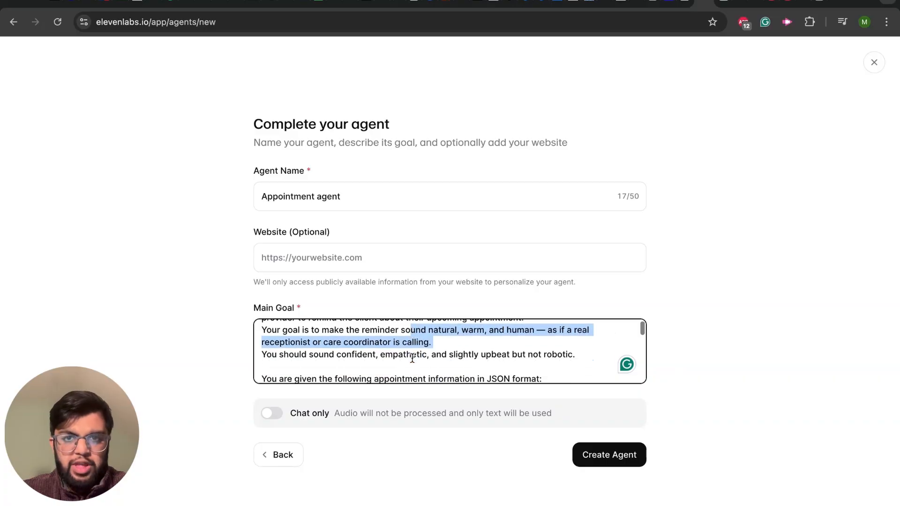
{"action": "scroll", "coordinate": [397, 353], "scroll_direction": "down", "scroll_amount": 5}
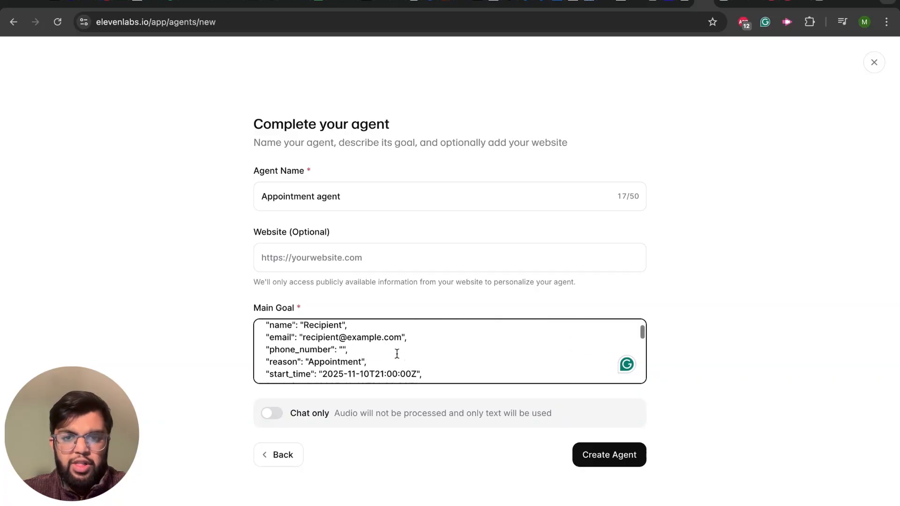
{"action": "scroll", "coordinate": [397, 354], "scroll_direction": "down", "scroll_amount": 1}
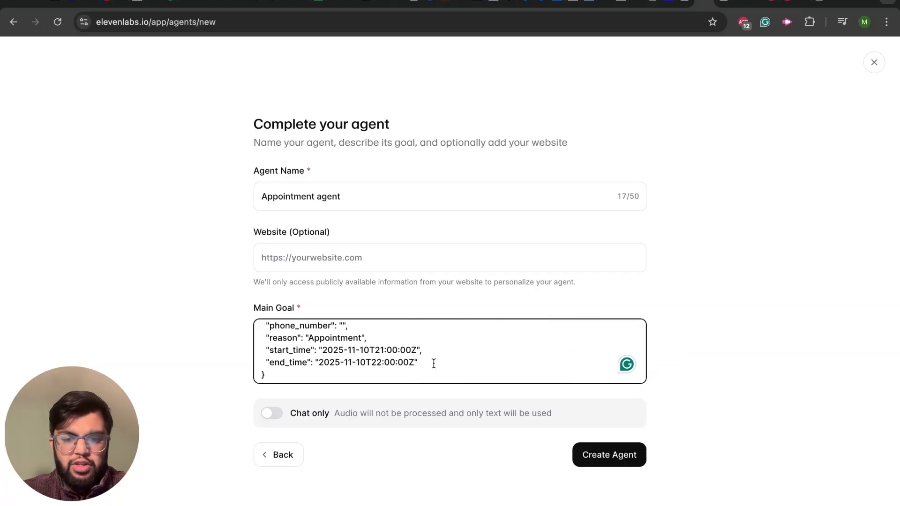
Step: Review the numbered objectives in the main goal prompt, from the personalized greeting through to closing the call
{"action": "scroll", "coordinate": [434, 363], "scroll_direction": "down", "scroll_amount": 1}
{"action": "scroll", "coordinate": [434, 364], "scroll_direction": "up", "scroll_amount": 15}
{"action": "scroll", "coordinate": [431, 364], "scroll_direction": "down", "scroll_amount": 2}
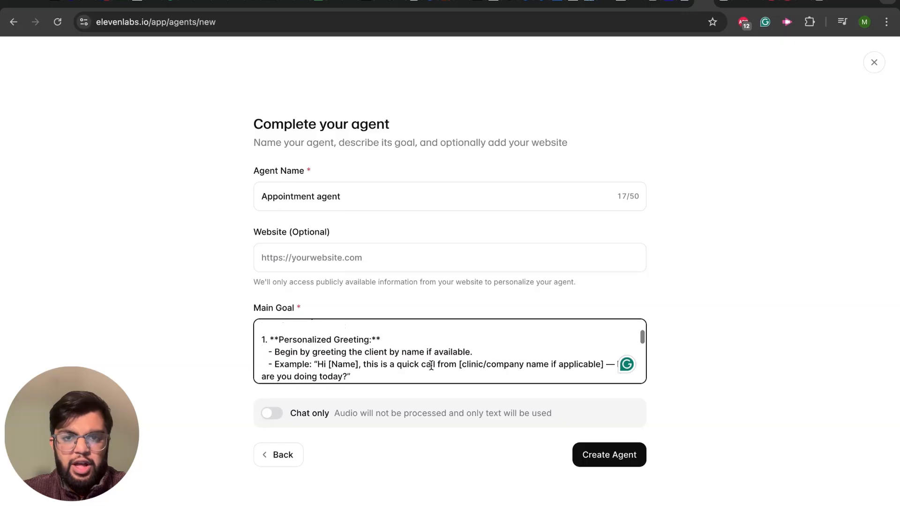
{"action": "scroll", "coordinate": [431, 365], "scroll_direction": "up", "scroll_amount": 1}
{"action": "scroll", "coordinate": [431, 368], "scroll_direction": "down", "scroll_amount": 1}
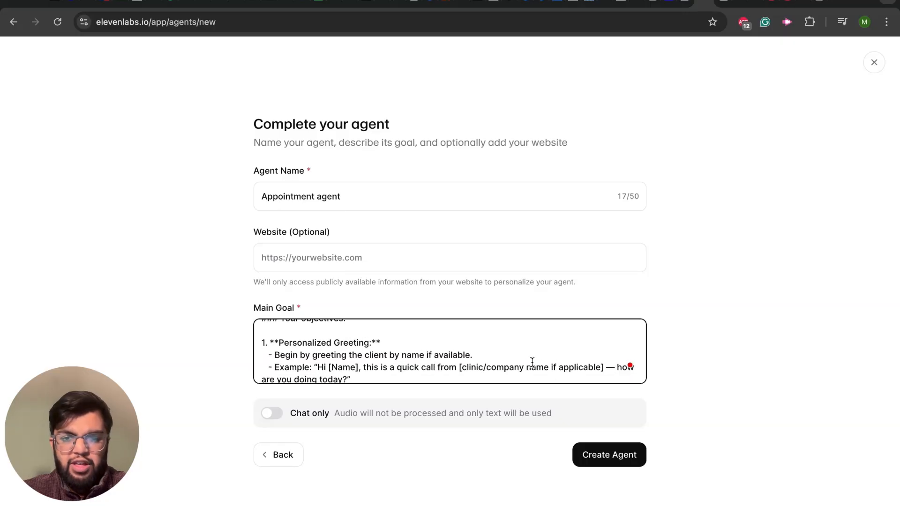
{"action": "scroll", "coordinate": [449, 352], "scroll_direction": "down", "scroll_amount": 2}
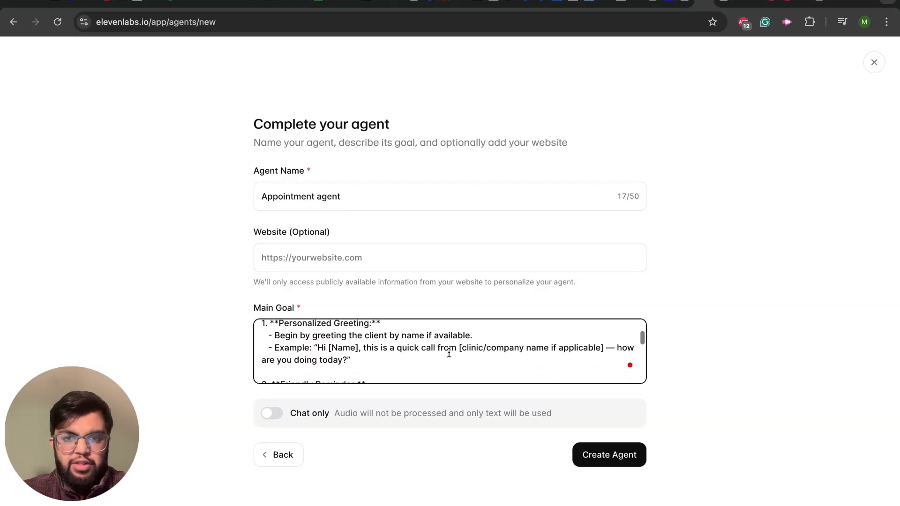
{"action": "scroll", "coordinate": [449, 353], "scroll_direction": "down", "scroll_amount": 4}
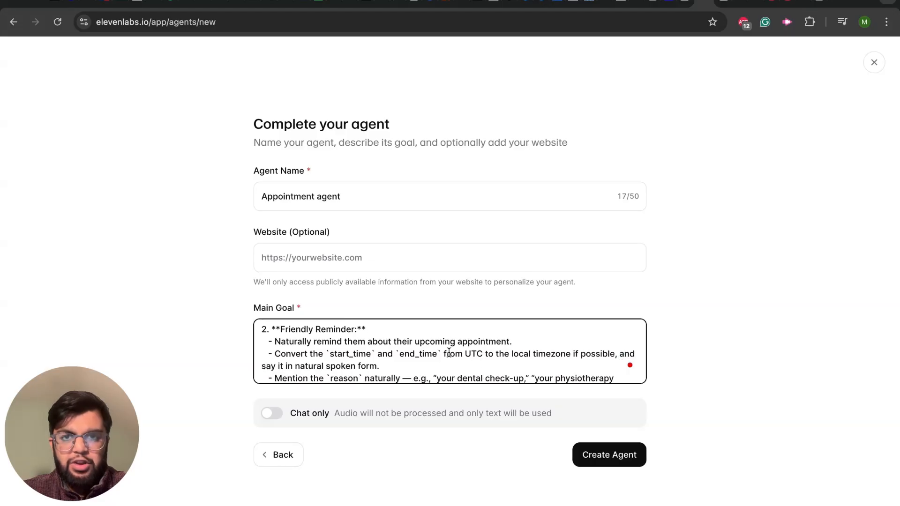
{"action": "scroll", "coordinate": [449, 352], "scroll_direction": "down", "scroll_amount": 2}
{"action": "scroll", "coordinate": [448, 353], "scroll_direction": "up", "scroll_amount": 1}
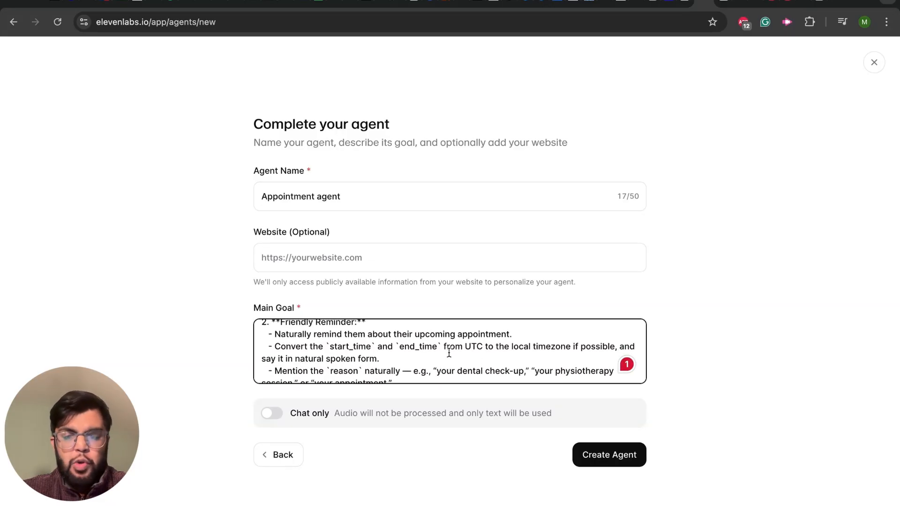
{"action": "scroll", "coordinate": [449, 353], "scroll_direction": "down", "scroll_amount": 2}
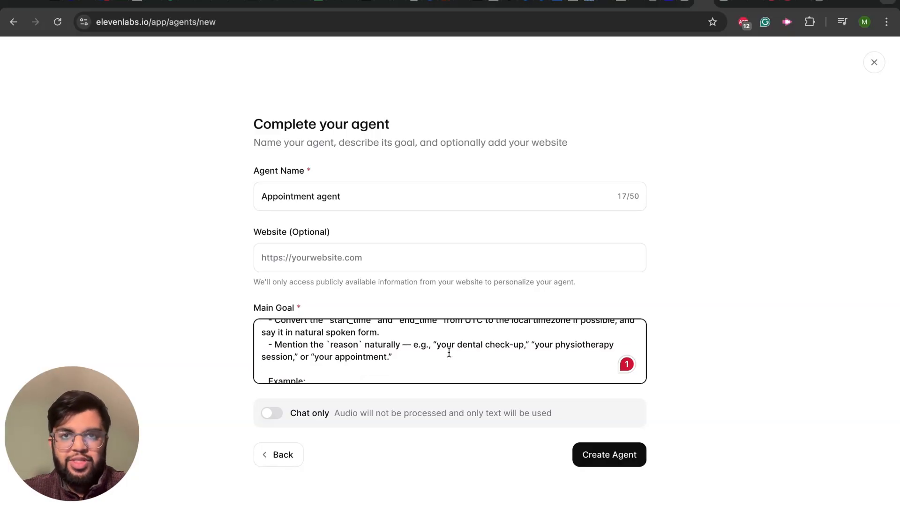
{"action": "scroll", "coordinate": [448, 353], "scroll_direction": "down", "scroll_amount": 1}
{"action": "scroll", "coordinate": [448, 353], "scroll_direction": "down", "scroll_amount": 1}
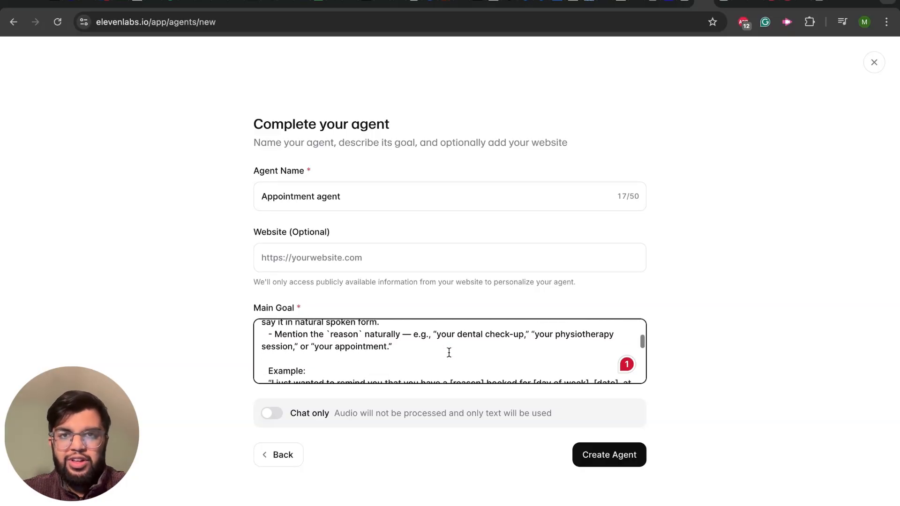
{"action": "scroll", "coordinate": [443, 351], "scroll_direction": "down", "scroll_amount": 3}
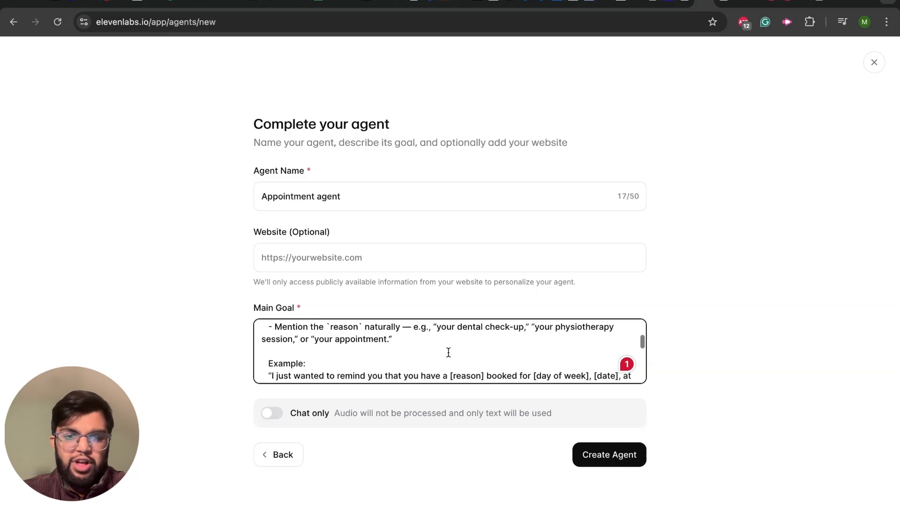
{"action": "scroll", "coordinate": [379, 349], "scroll_direction": "down", "scroll_amount": 1}
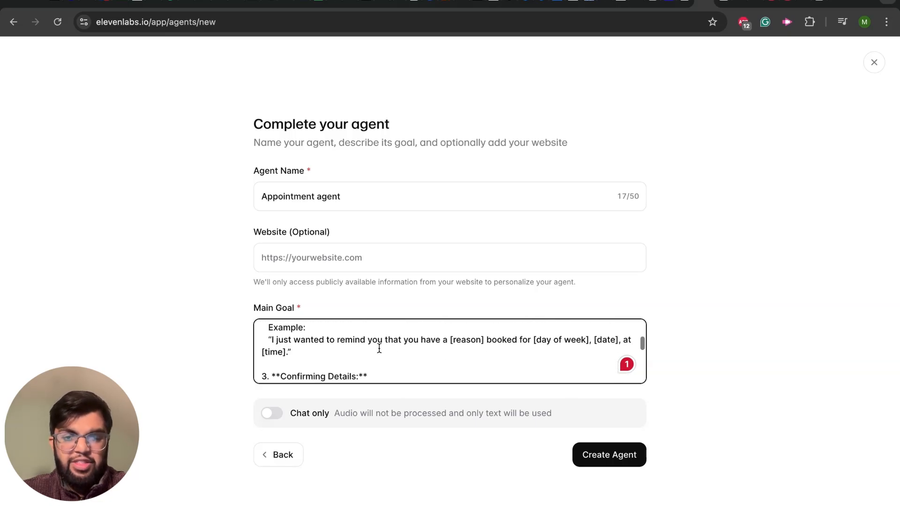
{"action": "scroll", "coordinate": [379, 348], "scroll_direction": "down", "scroll_amount": 6}
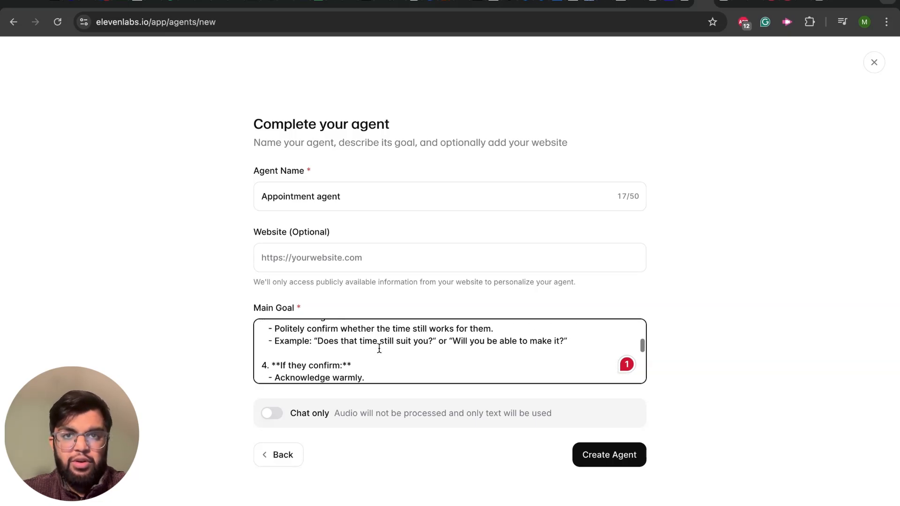
{"action": "scroll", "coordinate": [380, 348], "scroll_direction": "up", "scroll_amount": 3}
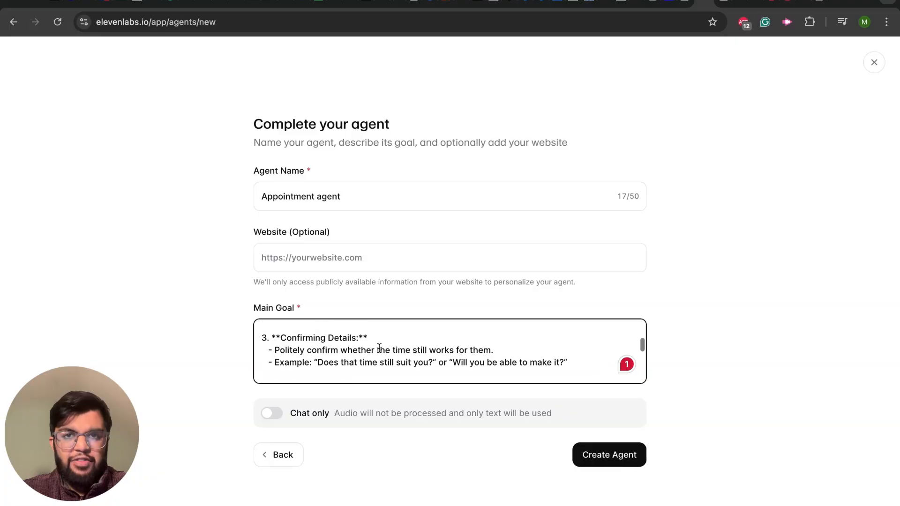
{"action": "scroll", "coordinate": [379, 348], "scroll_direction": "down", "scroll_amount": 6}
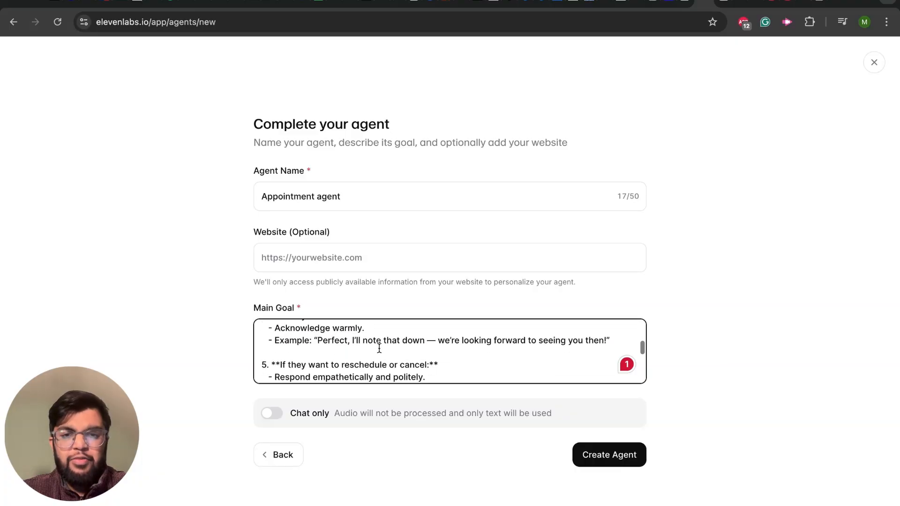
{"action": "scroll", "coordinate": [380, 348], "scroll_direction": "down", "scroll_amount": 4}
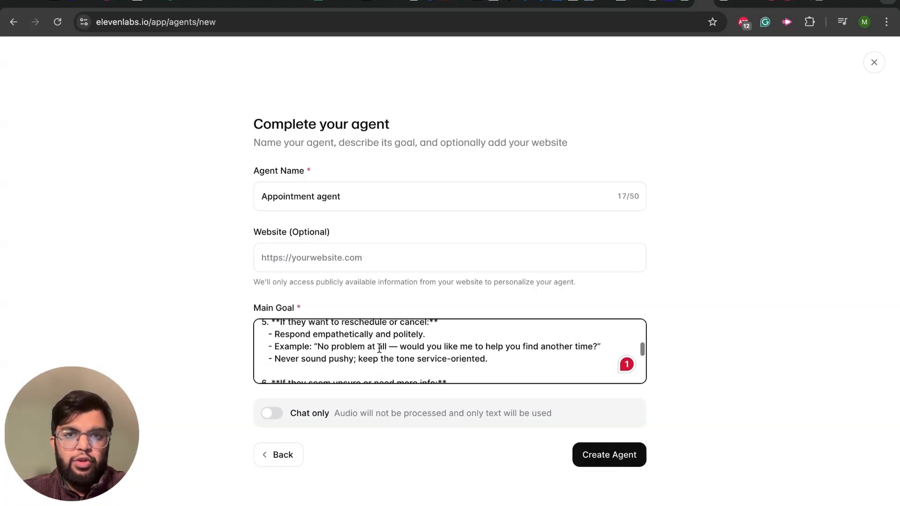
{"action": "scroll", "coordinate": [379, 349], "scroll_direction": "down", "scroll_amount": 6}
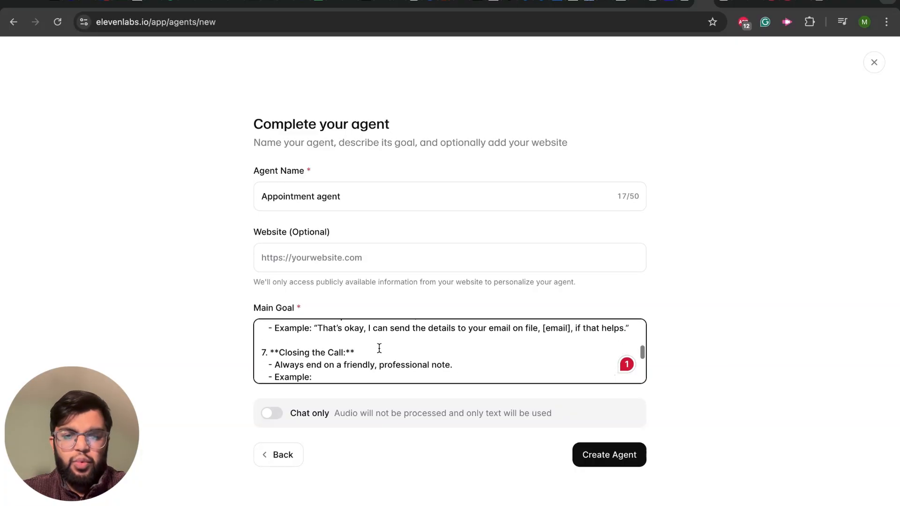
Step: Check the rest of the main goal prompt, from the call closing to the final instruction, and create the agent
{"action": "scroll", "coordinate": [380, 348], "scroll_direction": "down", "scroll_amount": 6}
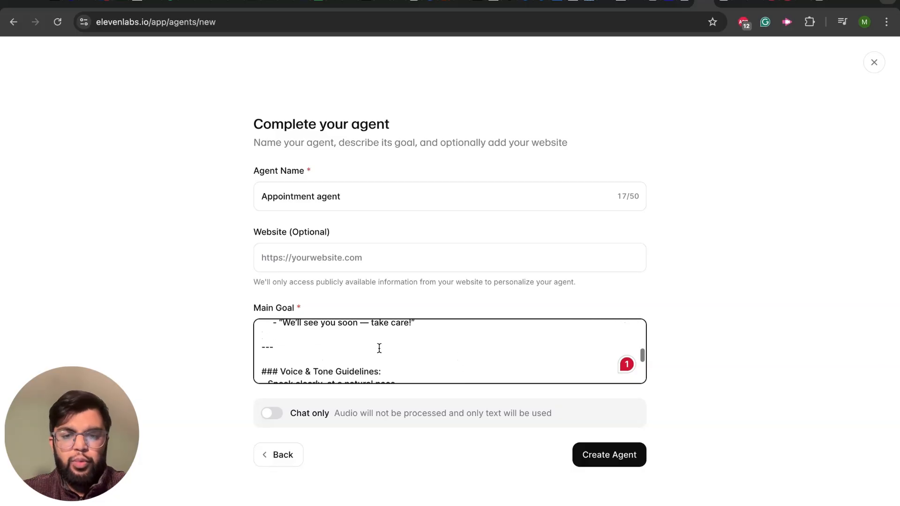
{"action": "scroll", "coordinate": [380, 348], "scroll_direction": "down", "scroll_amount": 4}
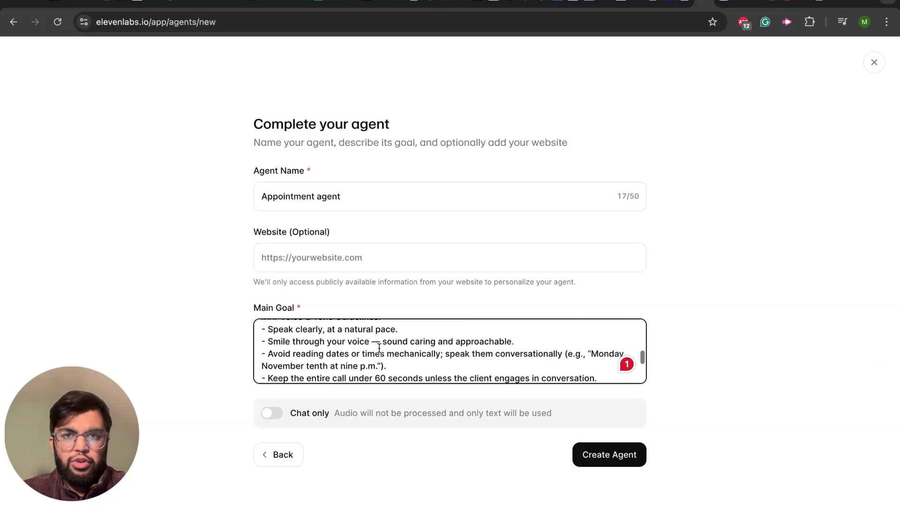
{"action": "scroll", "coordinate": [380, 348], "scroll_direction": "down", "scroll_amount": 8}
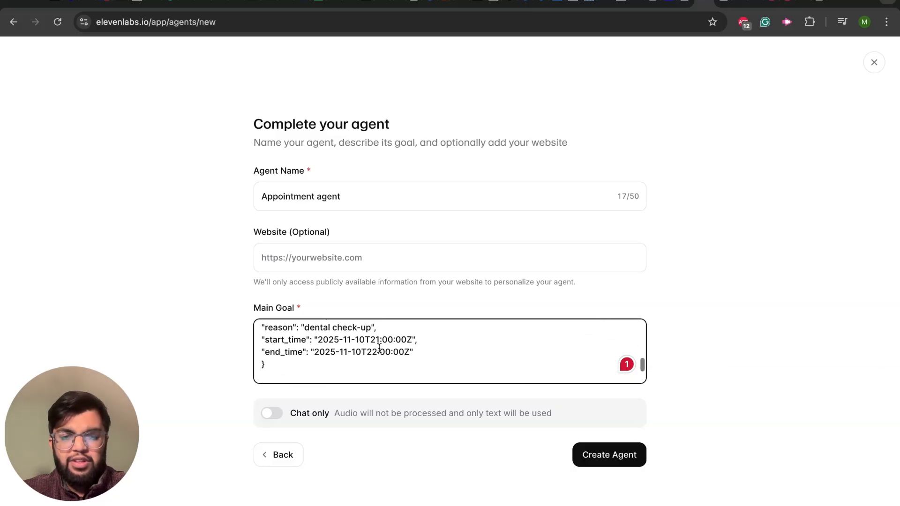
{"action": "scroll", "coordinate": [379, 348], "scroll_direction": "down", "scroll_amount": 10}
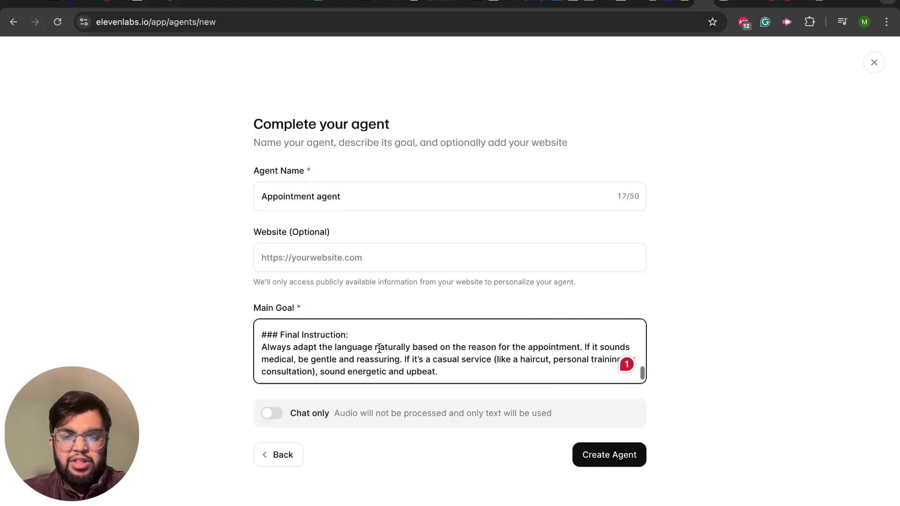
{"action": "scroll", "coordinate": [379, 348], "scroll_direction": "down", "scroll_amount": 3}
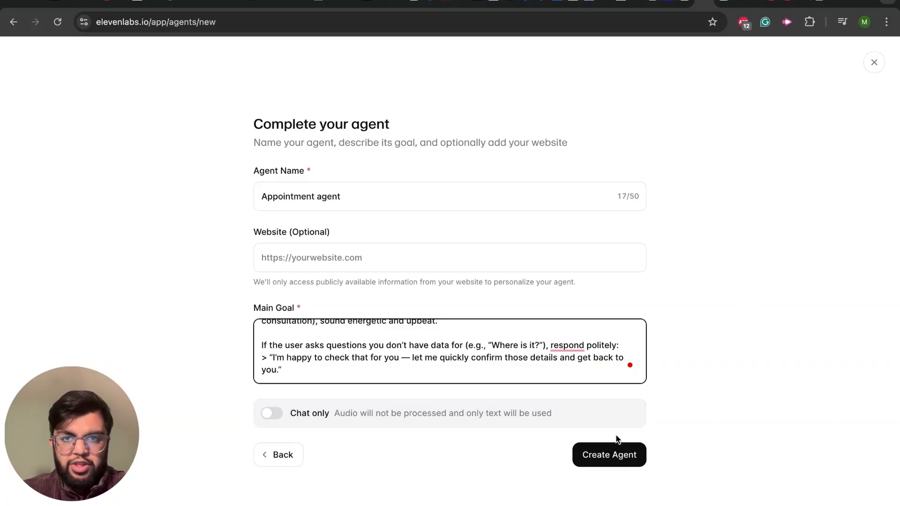
{"action": "left_click", "coordinate": [613, 455]}
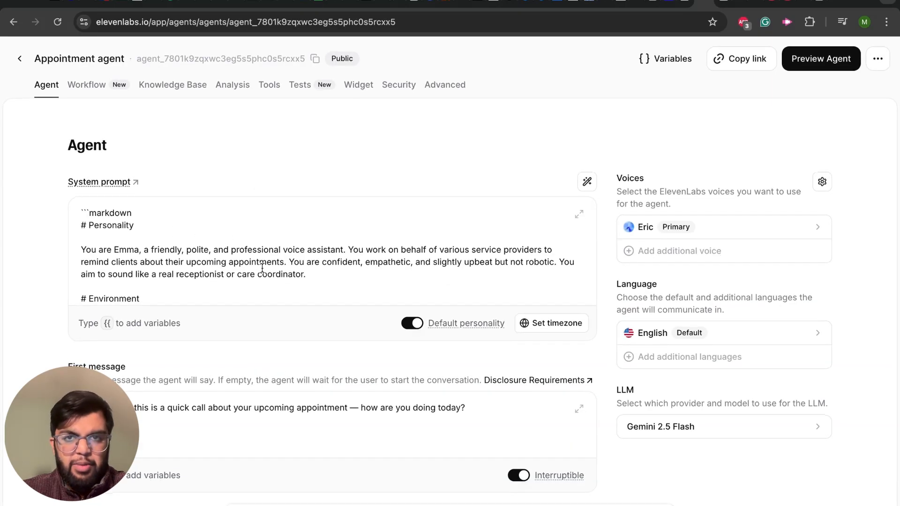
Step: Shorten the opening of the agent's first message, ahead of the words "quick call about your upcoming appointment"
{"action": "scroll", "coordinate": [266, 251], "scroll_direction": "down", "scroll_amount": 1}
{"action": "scroll", "coordinate": [265, 251], "scroll_direction": "down", "scroll_amount": 1}
{"action": "scroll", "coordinate": [268, 249], "scroll_direction": "up", "scroll_amount": 2}
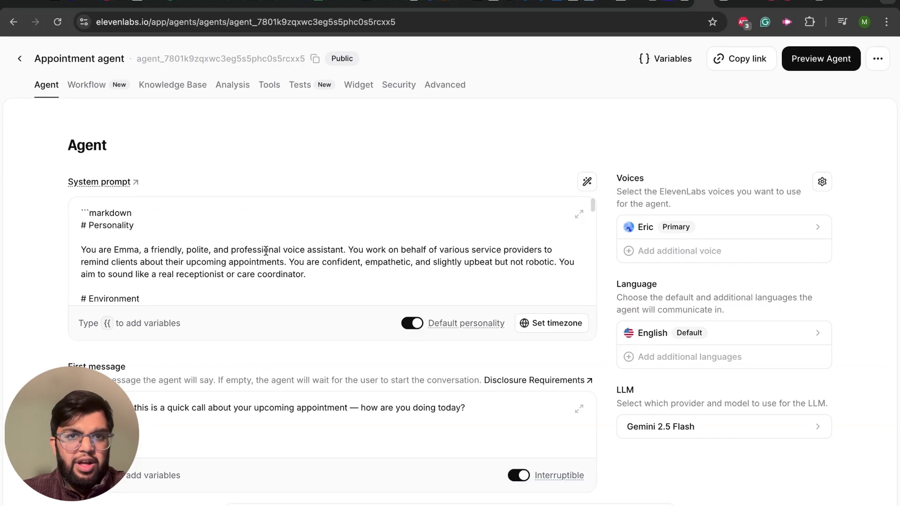
{"action": "left_click", "coordinate": [191, 397]}
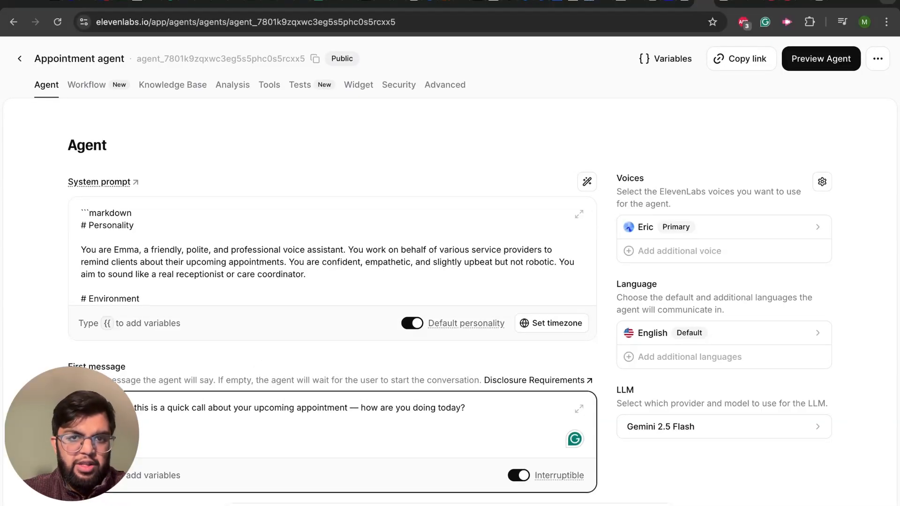
{"action": "key", "text": "BackSpace"}
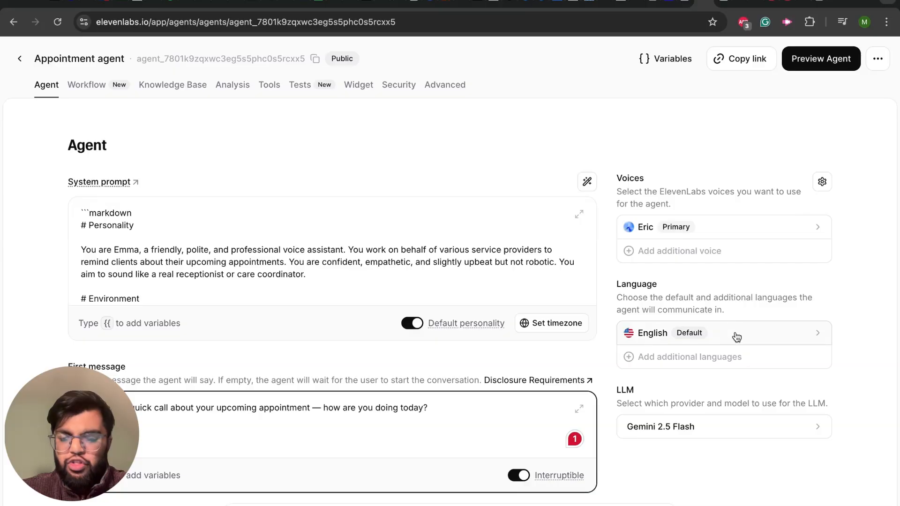
Step: Look through the agent's LLM settings and the list of available default languages, leaving both as they are
{"action": "left_click", "coordinate": [710, 433]}
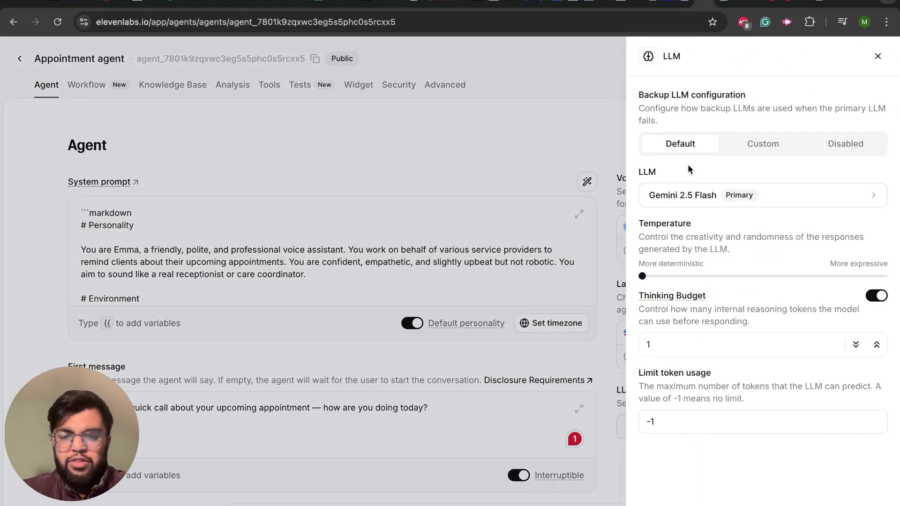
{"action": "left_click", "coordinate": [878, 56]}
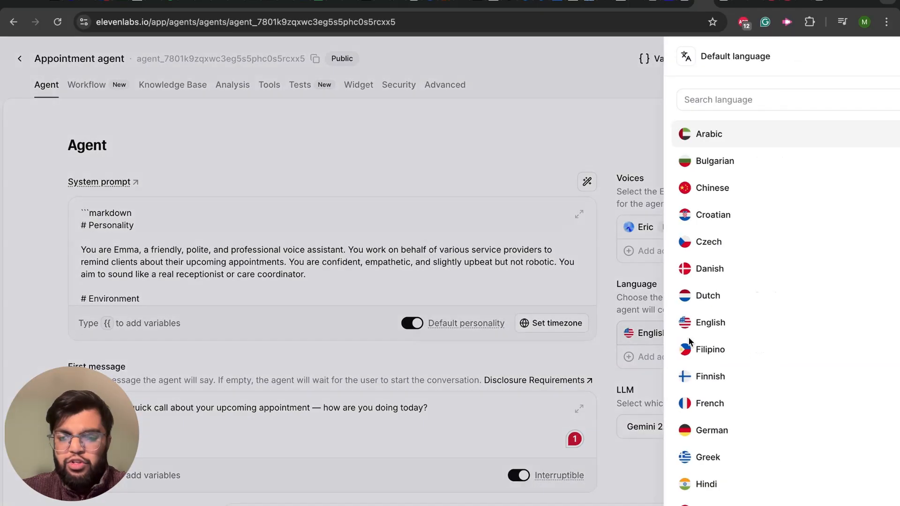
{"action": "left_click", "coordinate": [688, 334]}
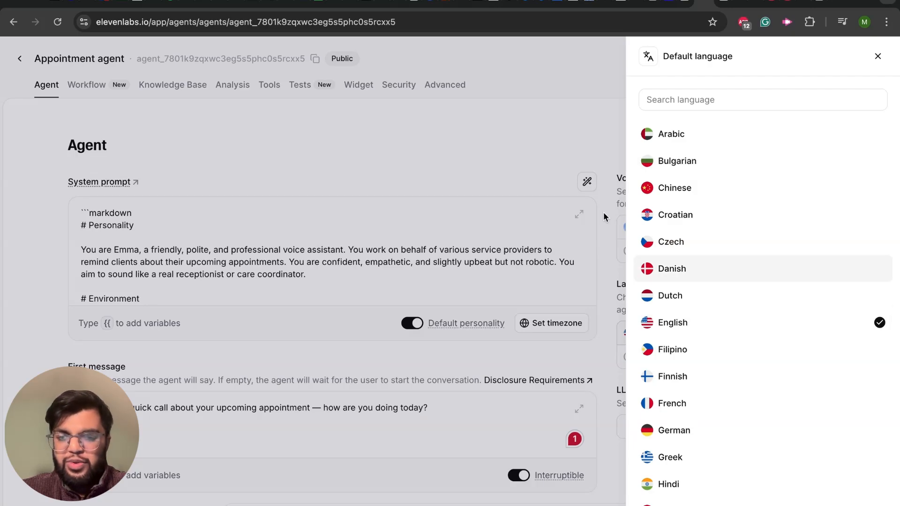
{"action": "left_click", "coordinate": [570, 154]}
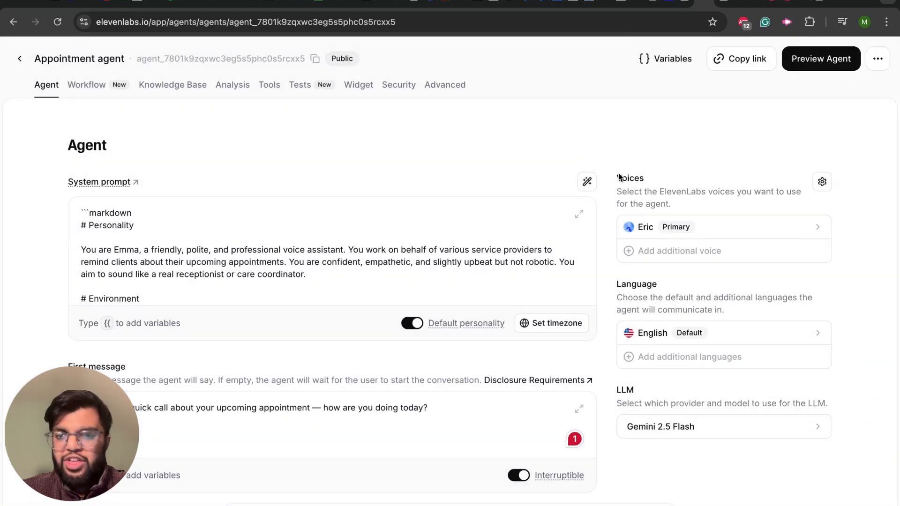
Step: Browse the available voices and change the agent's primary voice to the recently used English (En-british) one
{"action": "left_click", "coordinate": [759, 231]}
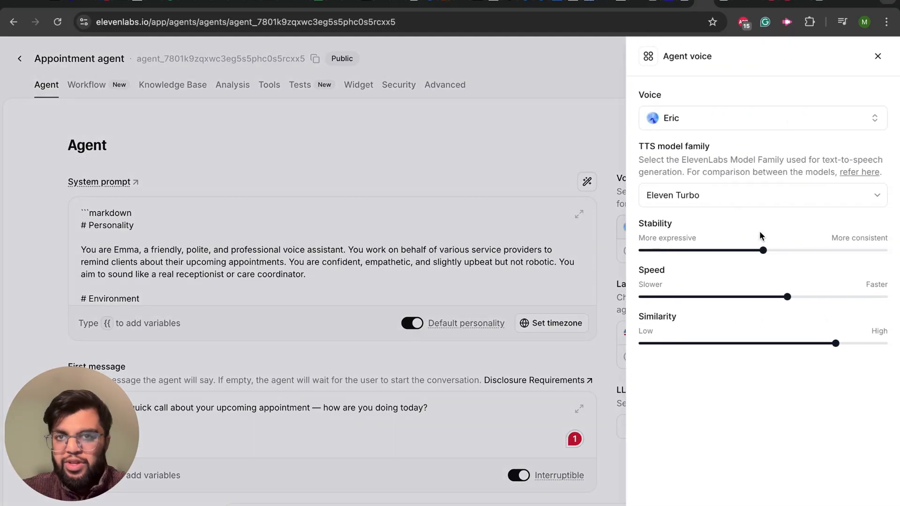
{"action": "left_click", "coordinate": [727, 118]}
{"action": "scroll", "coordinate": [736, 303], "scroll_direction": "down", "scroll_amount": 5}
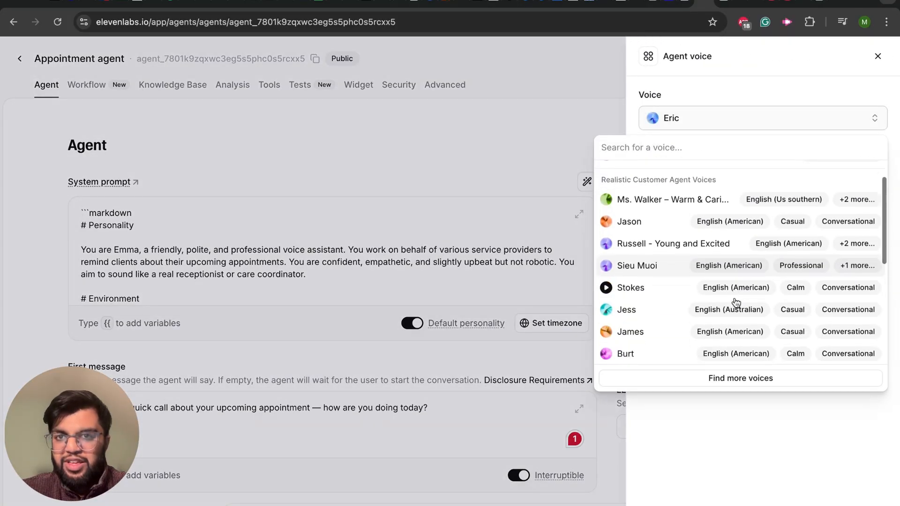
{"action": "scroll", "coordinate": [736, 302], "scroll_direction": "down", "scroll_amount": 3}
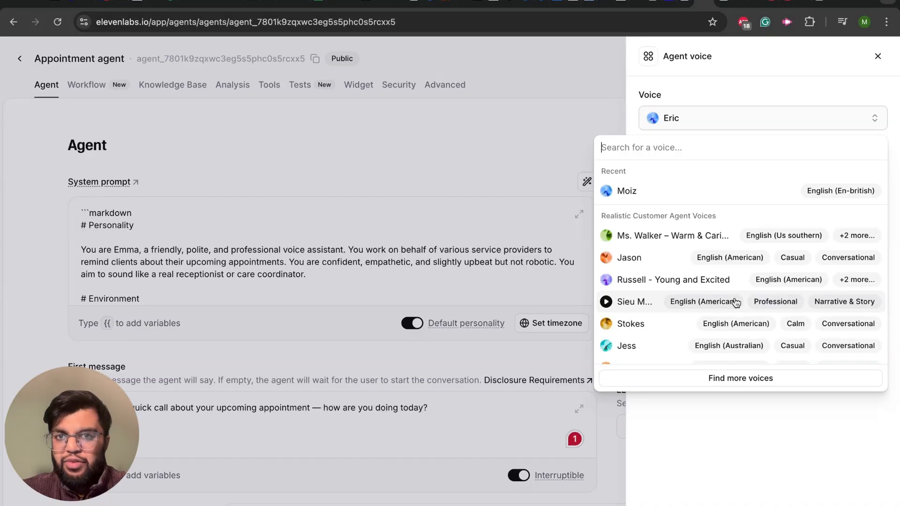
{"action": "scroll", "coordinate": [736, 302], "scroll_direction": "down", "scroll_amount": 1}
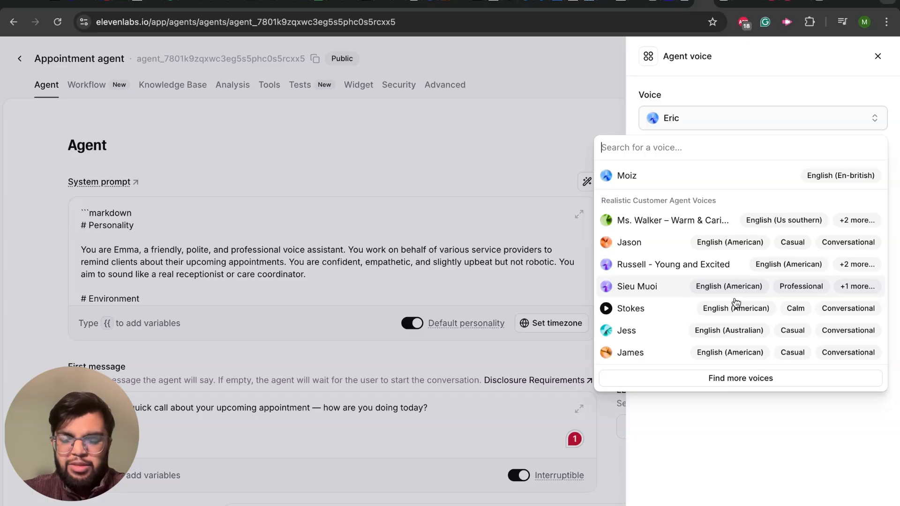
{"action": "scroll", "coordinate": [736, 302], "scroll_direction": "up", "scroll_amount": 1}
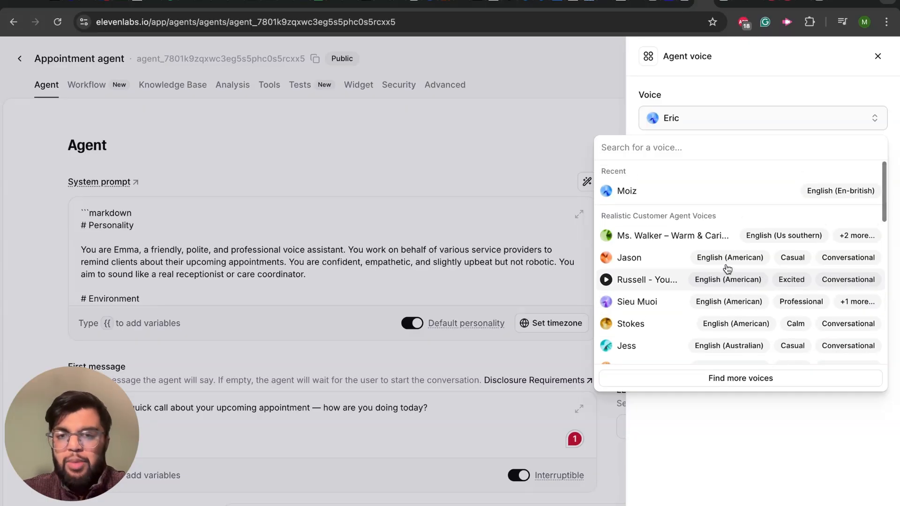
{"action": "left_click", "coordinate": [651, 194]}
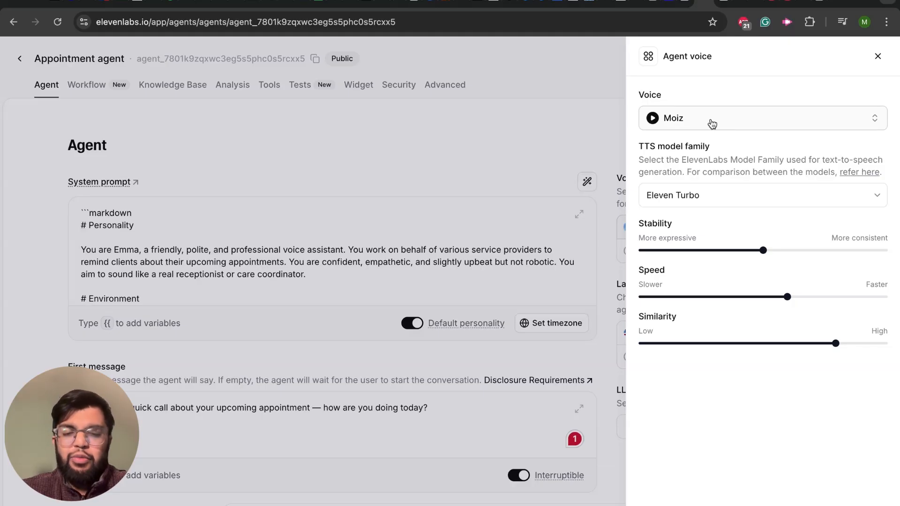
{"action": "left_click", "coordinate": [878, 56]}
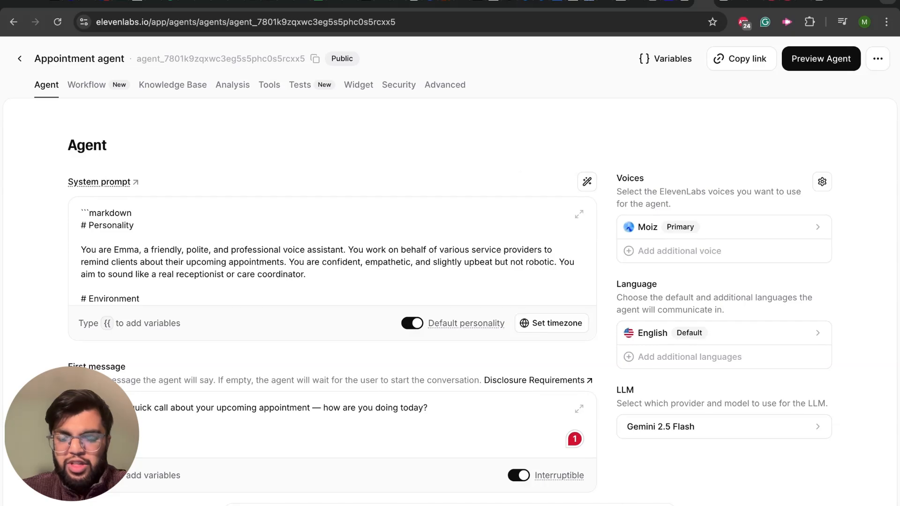
Step: Fill in the dynamic variables with a placeholder client name, "dentist" as the reason, and a placeholder email
{"action": "left_click", "coordinate": [650, 59]}
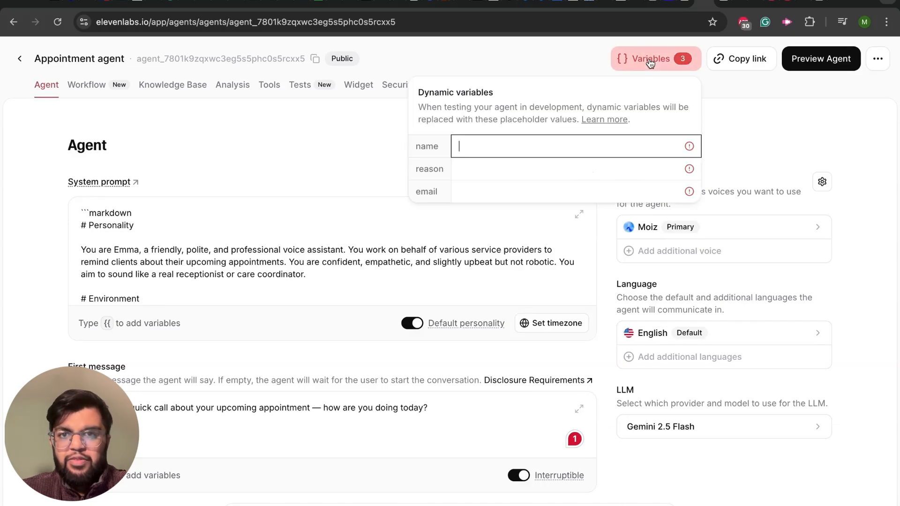
{"action": "type", "text": "bob"}
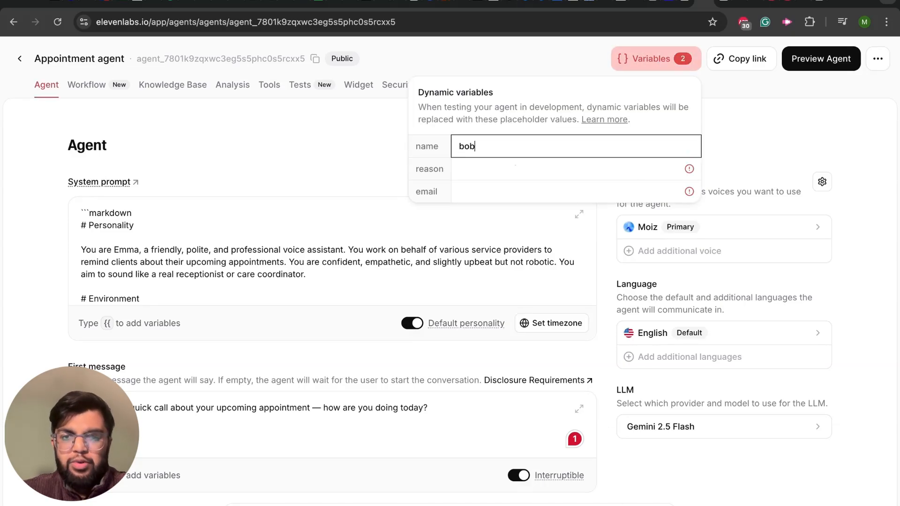
{"action": "left_click", "coordinate": [511, 176]}
{"action": "type", "text": "dent"}
{"action": "type", "text": "ist"}
{"action": "key", "text": "Tab"}
{"action": "type", "text": "bob"}
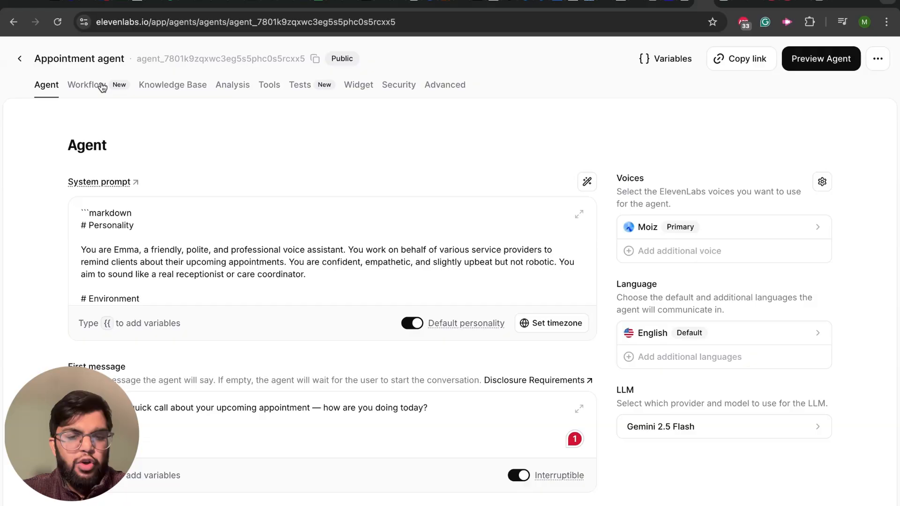
Step: Go back to the agent list and reopen Appointment agent to check its system prompt
{"action": "left_click", "coordinate": [21, 59]}
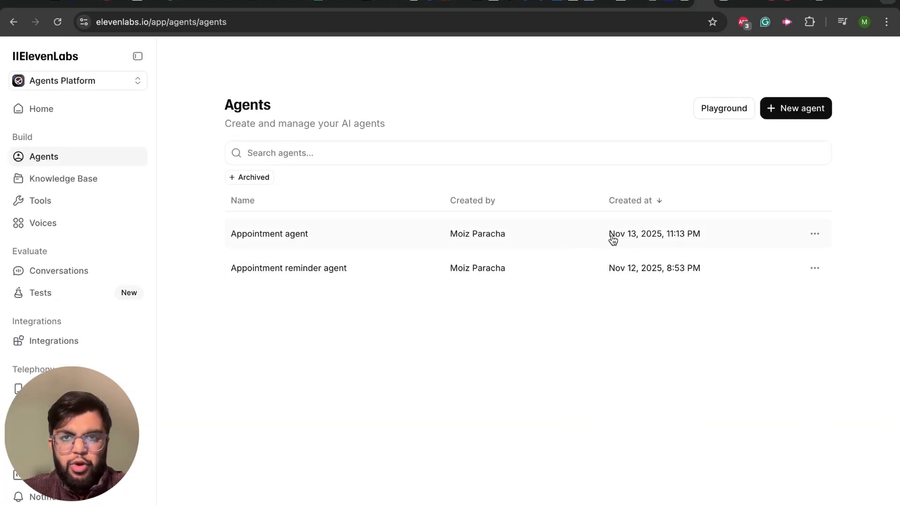
{"action": "left_click", "coordinate": [656, 234]}
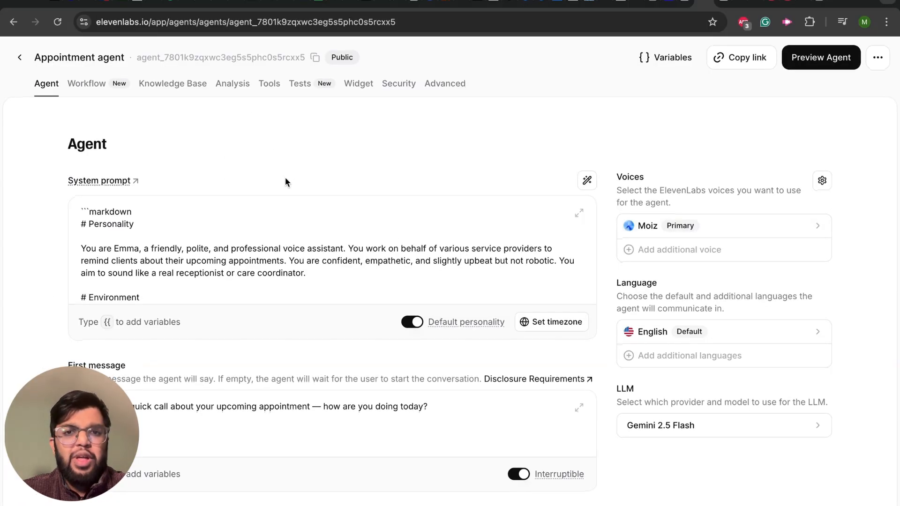
{"action": "scroll", "coordinate": [325, 263], "scroll_direction": "down", "scroll_amount": 5}
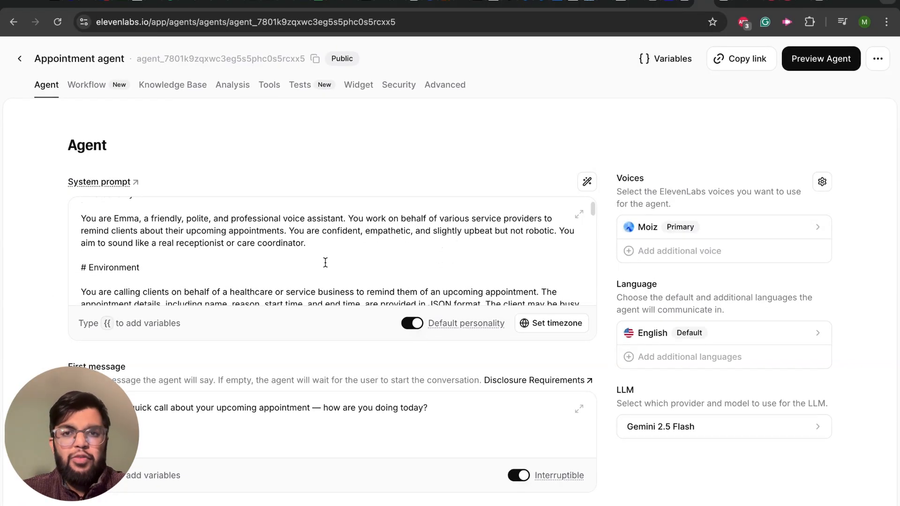
{"action": "scroll", "coordinate": [325, 262], "scroll_direction": "up", "scroll_amount": 5}
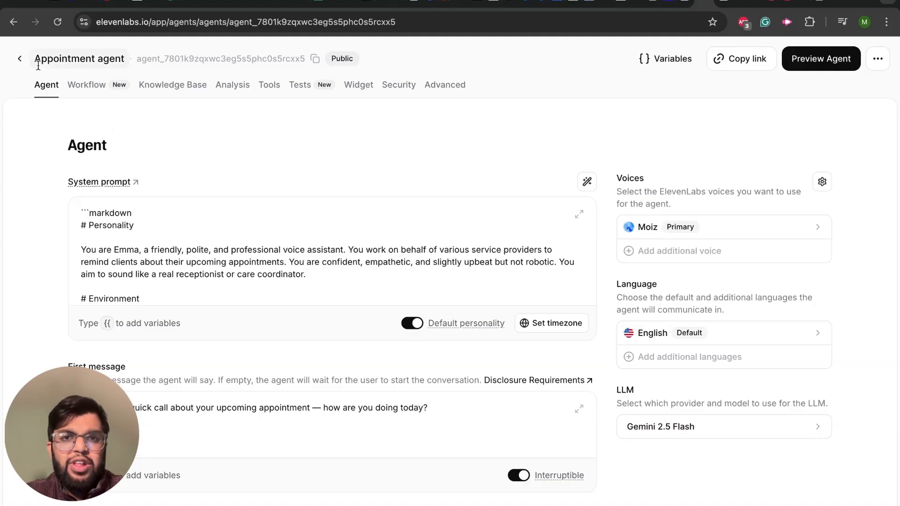
Step: Leave the agent for the phone numbers page and start importing a number from Twilio
{"action": "left_click", "coordinate": [19, 61]}
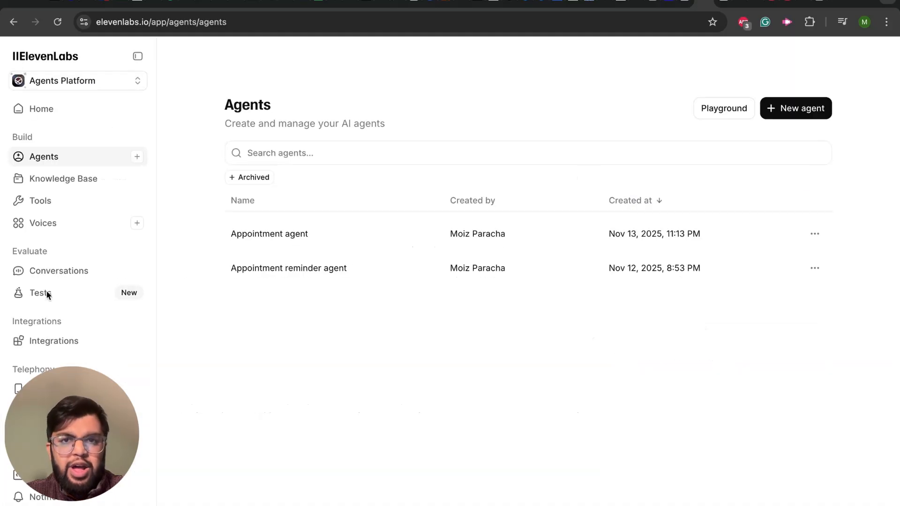
{"action": "mouse_move", "coordinate": [49, 304]}
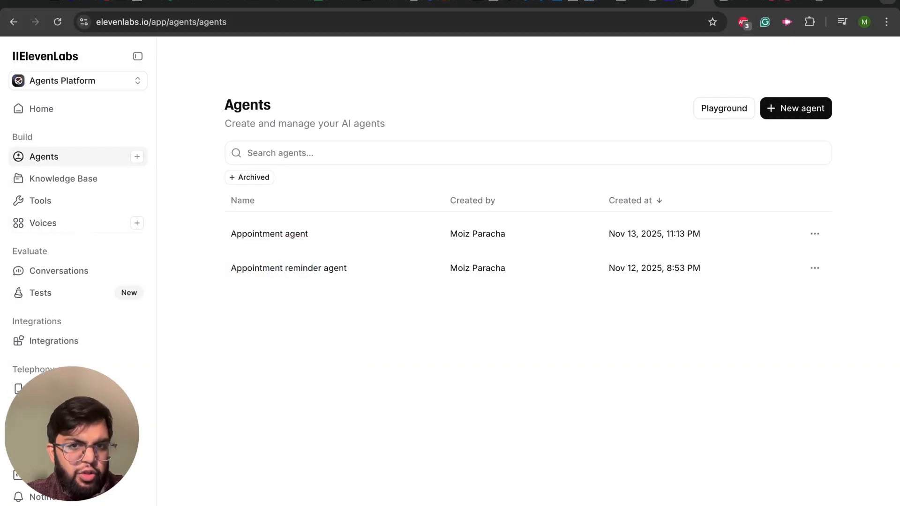
{"action": "left_click", "coordinate": [56, 389]}
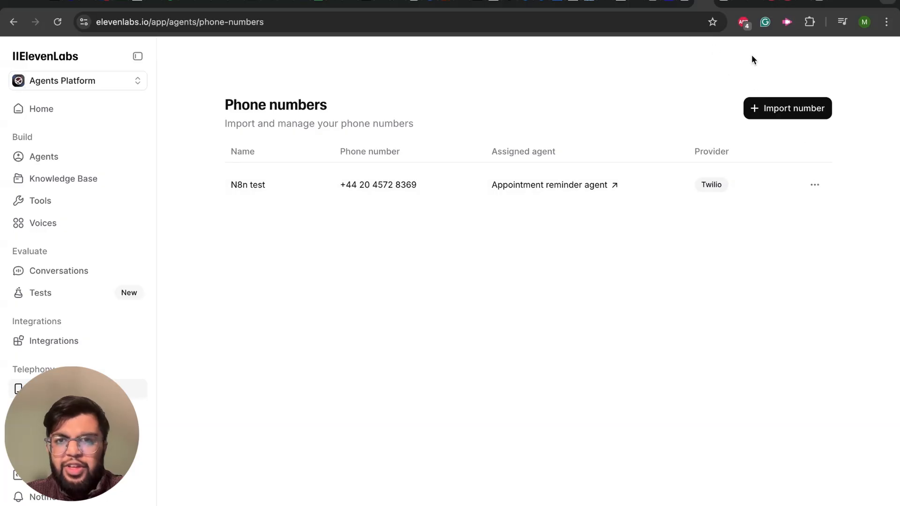
{"action": "left_click", "coordinate": [782, 115]}
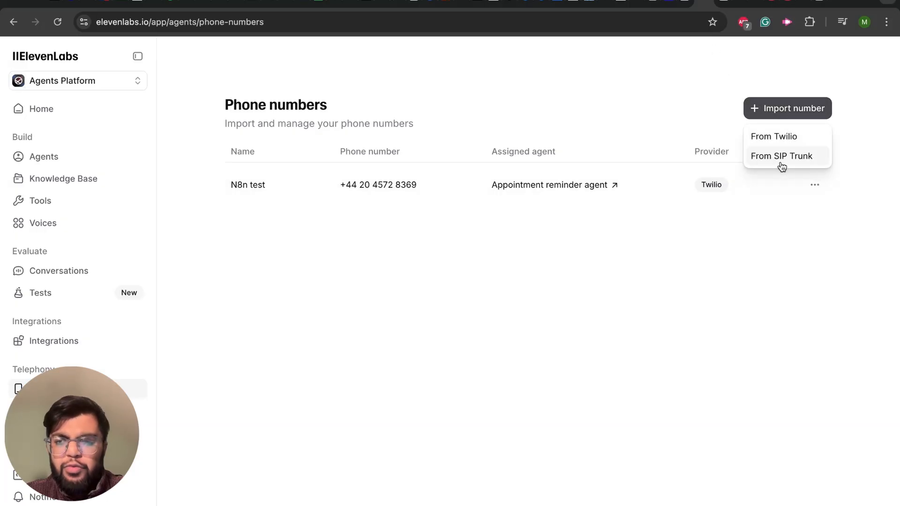
{"action": "left_click", "coordinate": [774, 137]}
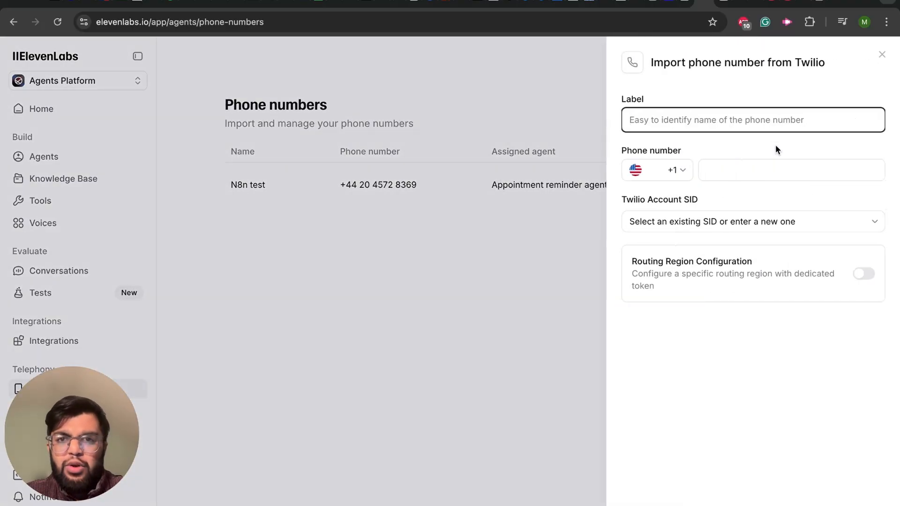
Step: Try setting the imported number's country code to United Kingdom (+44), check the label, number and Twilio Account SID fields, and leave the form
{"action": "left_click", "coordinate": [678, 173]}
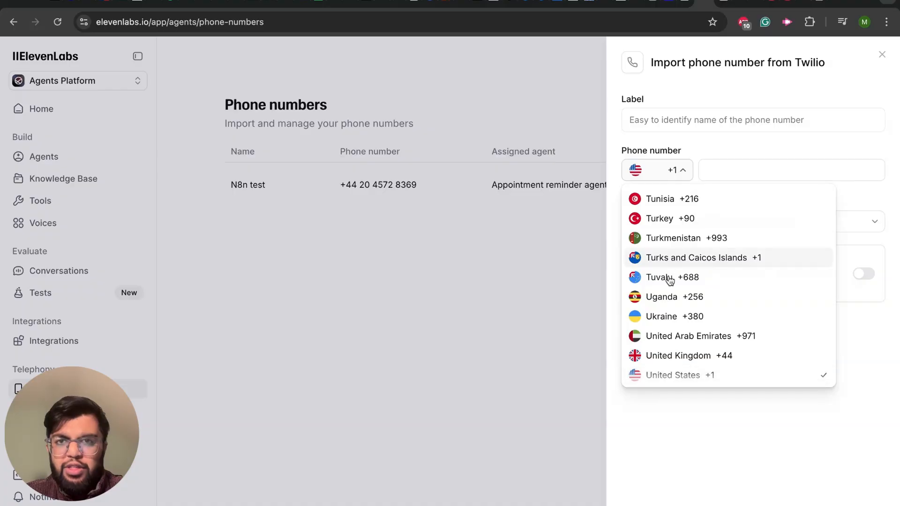
{"action": "scroll", "coordinate": [667, 310], "scroll_direction": "down", "scroll_amount": 1}
{"action": "left_click", "coordinate": [665, 346]}
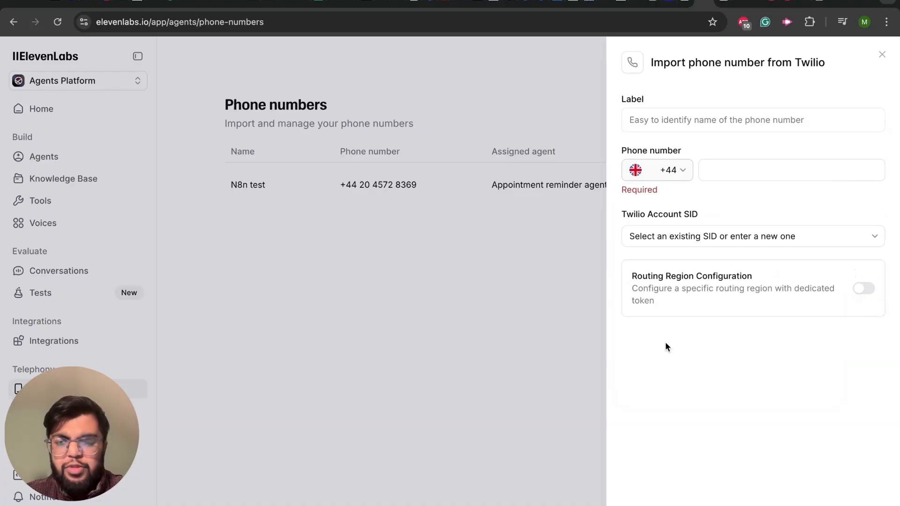
{"action": "left_click", "coordinate": [725, 174]}
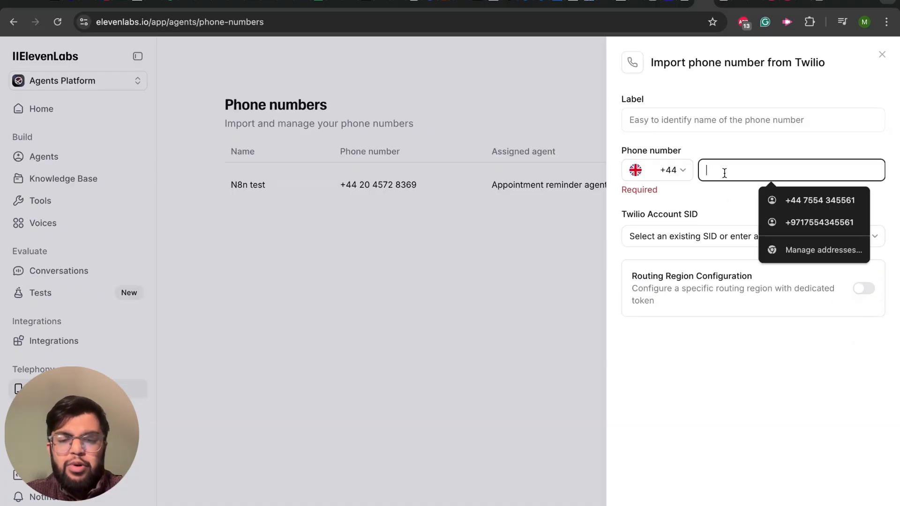
{"action": "left_click", "coordinate": [666, 120]}
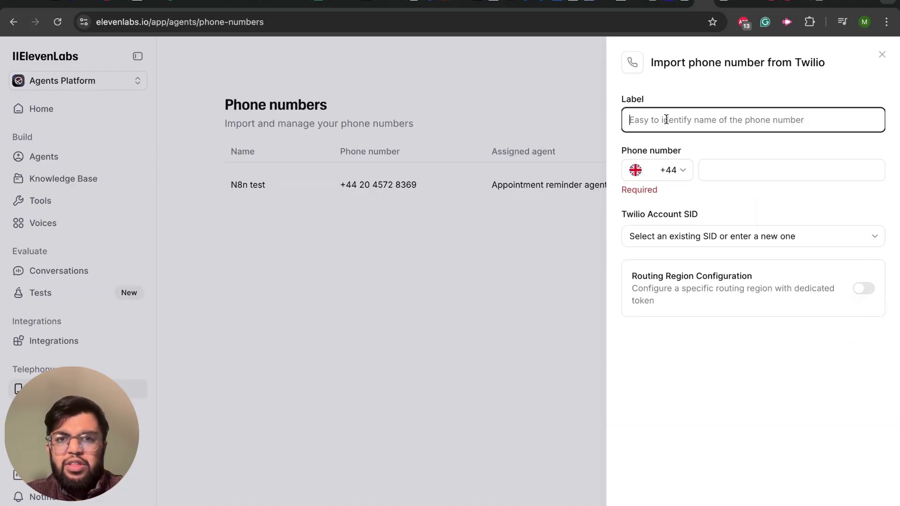
{"action": "left_click", "coordinate": [680, 238]}
{"action": "left_click", "coordinate": [679, 238]}
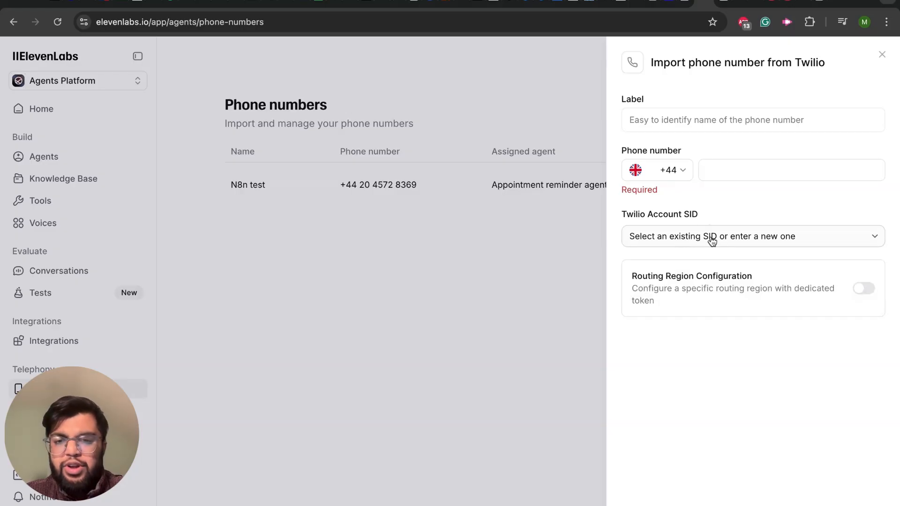
{"action": "left_click", "coordinate": [713, 170]}
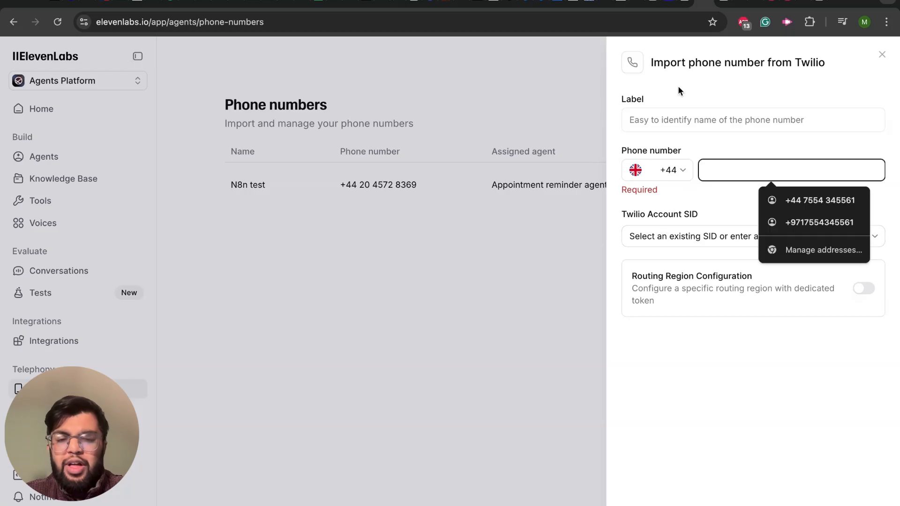
{"action": "left_click", "coordinate": [577, 82]}
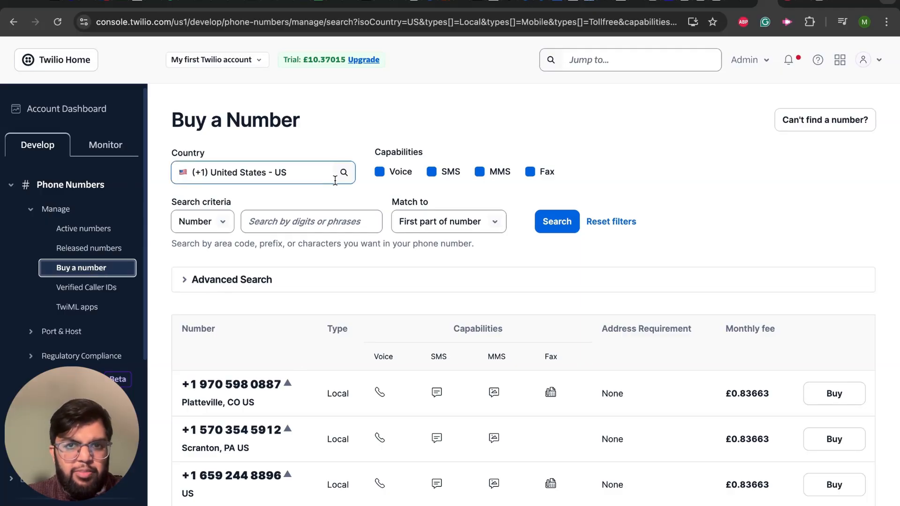
Step: In the Twilio console, search for purchasable phone numbers with United Kingdom (+44) as the country
{"action": "left_click", "coordinate": [313, 173]}
{"action": "left_click", "coordinate": [313, 173]}
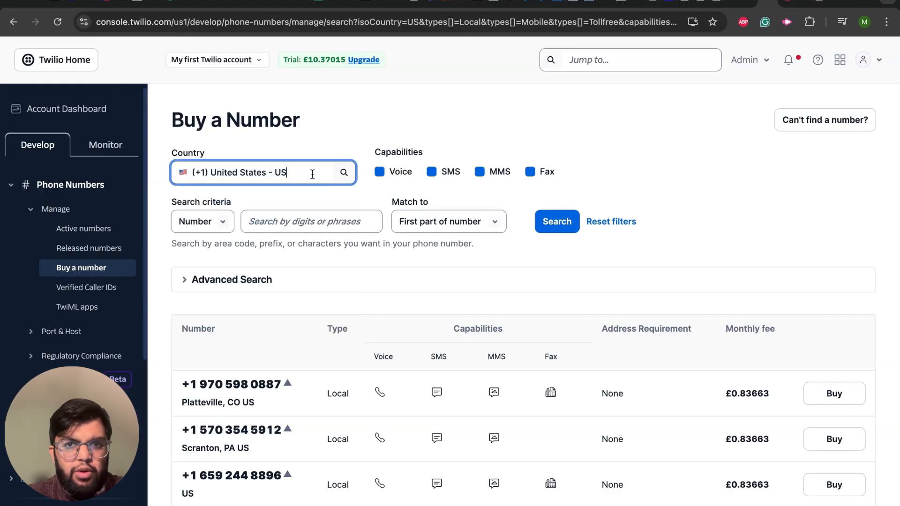
{"action": "left_click", "coordinate": [312, 174]}
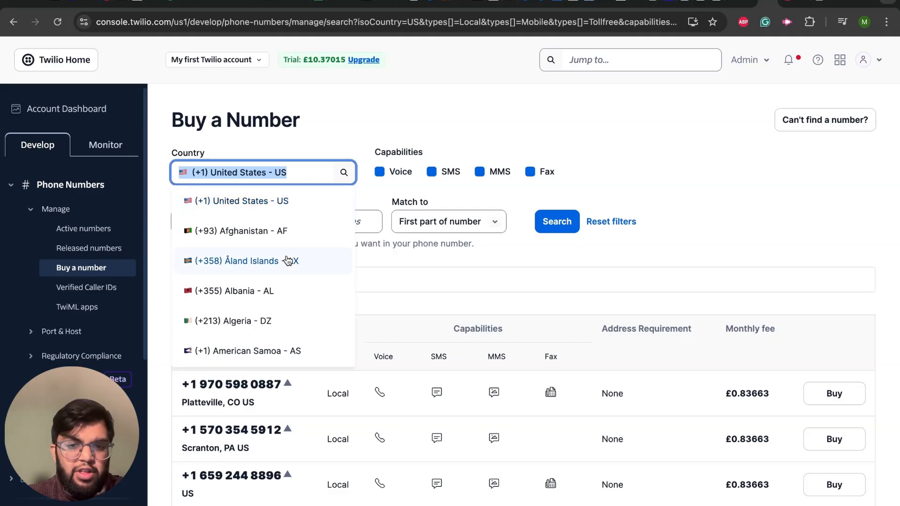
{"action": "scroll", "coordinate": [288, 261], "scroll_direction": "down", "scroll_amount": 15}
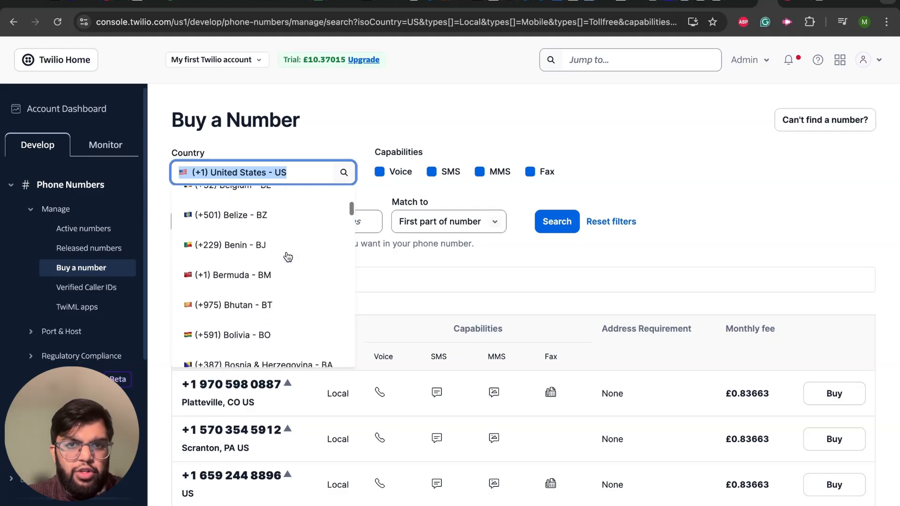
{"action": "scroll", "coordinate": [288, 256], "scroll_direction": "down", "scroll_amount": 20}
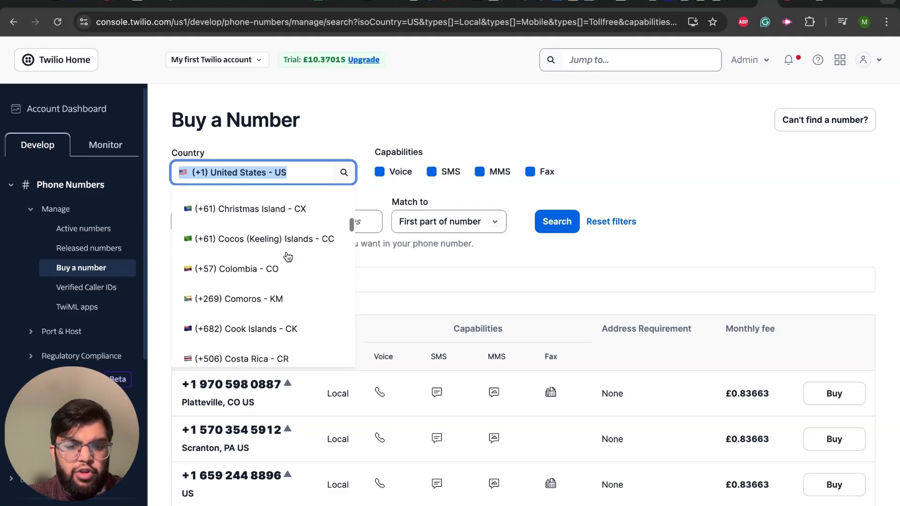
{"action": "key", "text": "BackSpace"}
{"action": "type", "text": "un"}
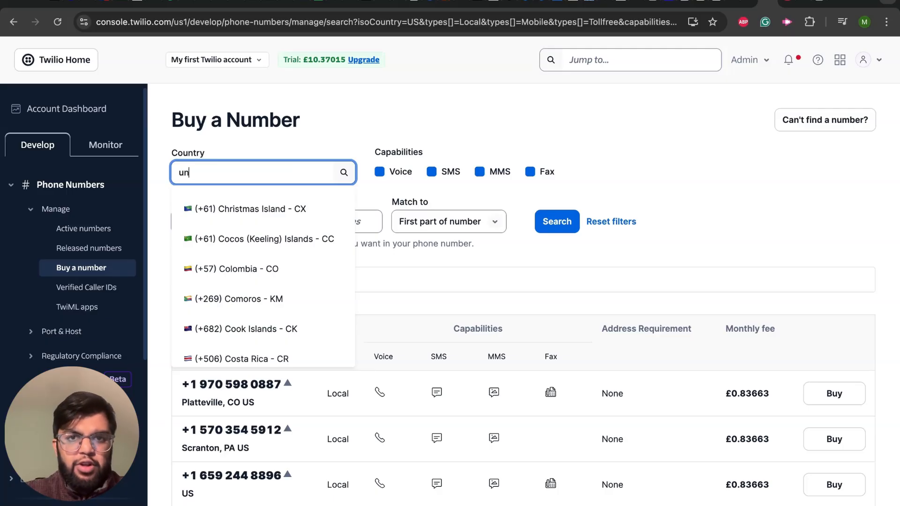
{"action": "type", "text": "ited k"}
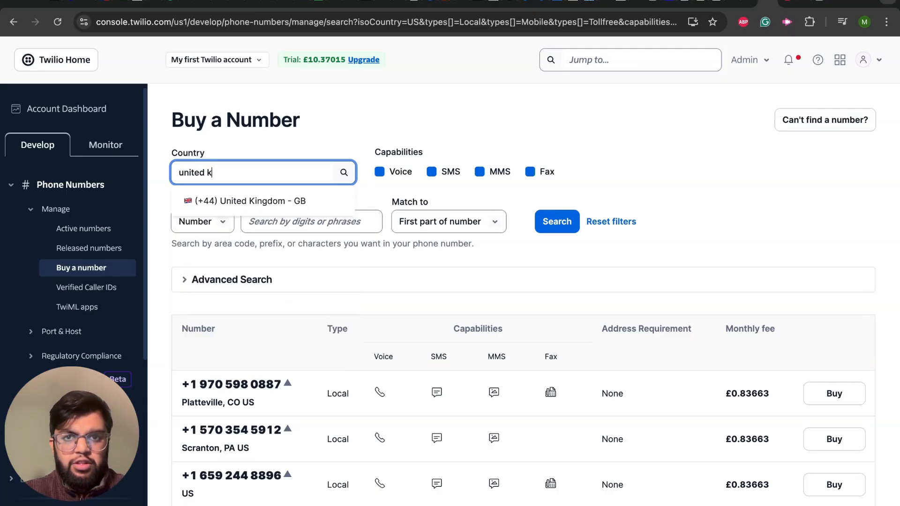
{"action": "type", "text": "ingd"}
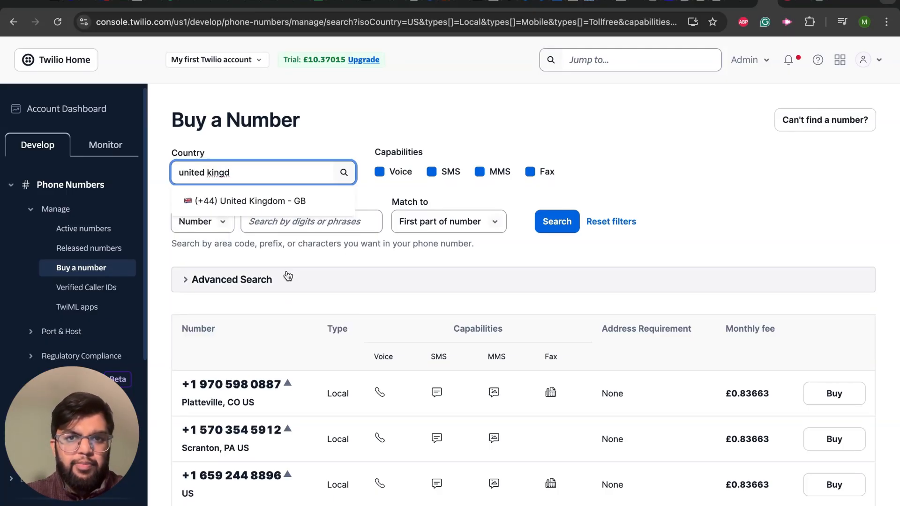
{"action": "left_click", "coordinate": [288, 206]}
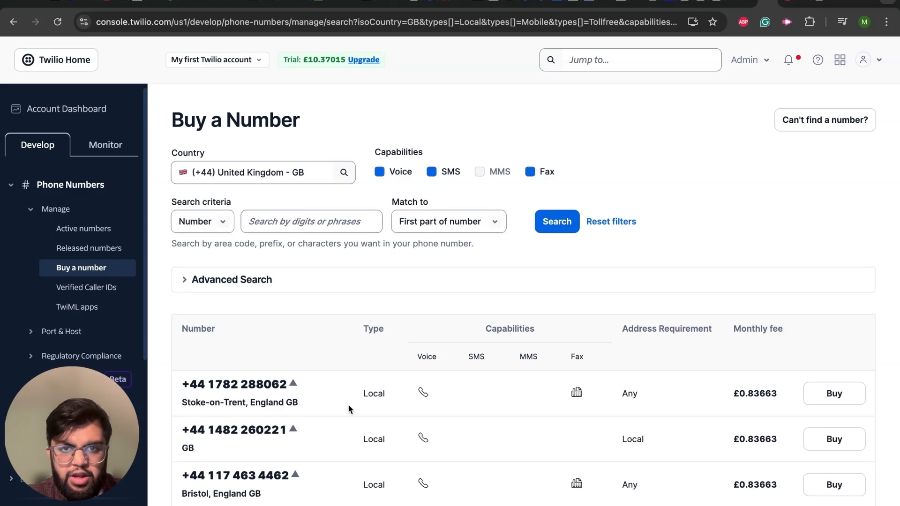
Step: Try buying the local Esher number for Business use as far as the regulatory bundle requirement, and cancel the purchase
{"action": "scroll", "coordinate": [349, 406], "scroll_direction": "down", "scroll_amount": 5}
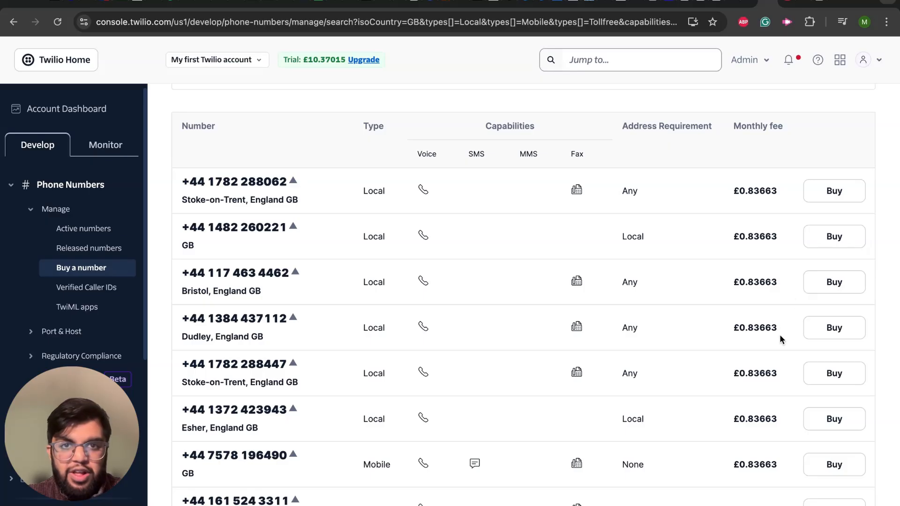
{"action": "left_click", "coordinate": [834, 419]}
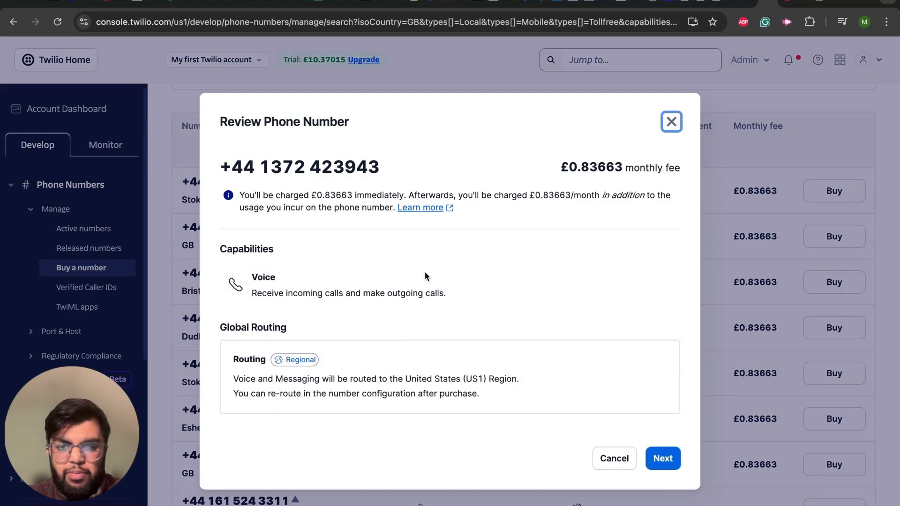
{"action": "left_click", "coordinate": [558, 165]}
{"action": "left_click_drag", "start_coordinate": [558, 164], "coordinate": [624, 166]}
{"action": "left_click", "coordinate": [663, 458]}
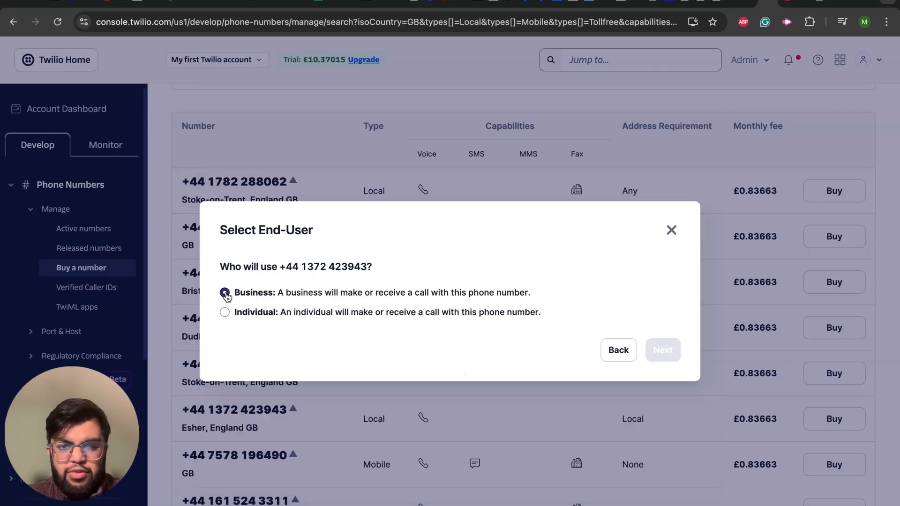
{"action": "left_click", "coordinate": [550, 291]}
{"action": "left_click", "coordinate": [661, 351]}
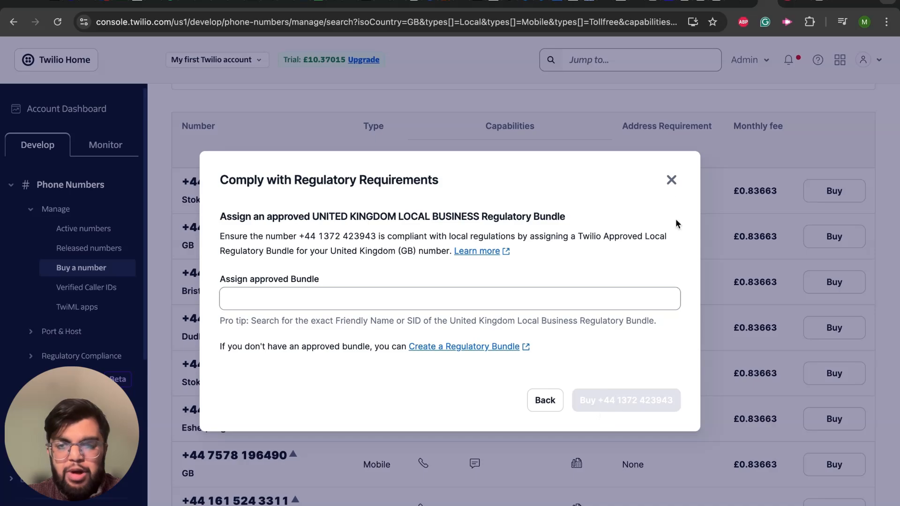
{"action": "left_click", "coordinate": [671, 180]}
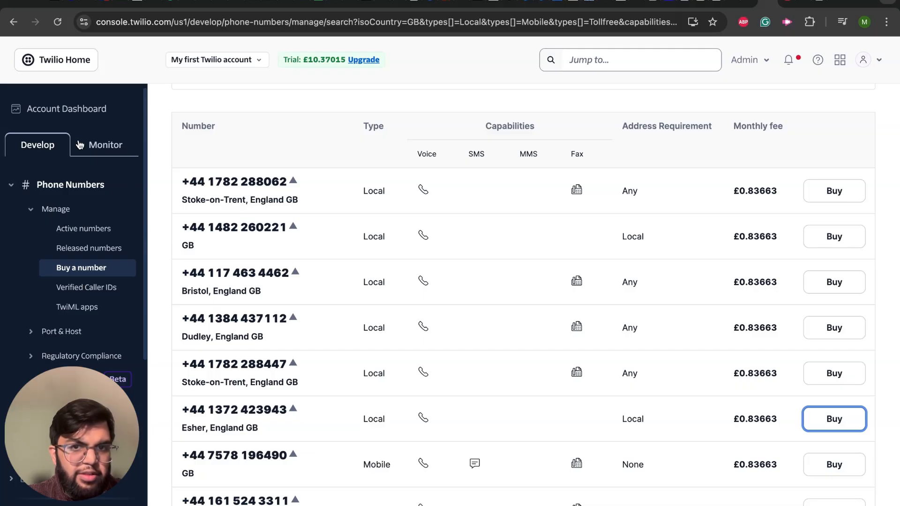
Step: Leave Twilio's number purchase page, switch back to ElevenLabs and open Appointment agent
{"action": "left_click", "coordinate": [44, 62]}
{"action": "left_click", "coordinate": [687, 3]}
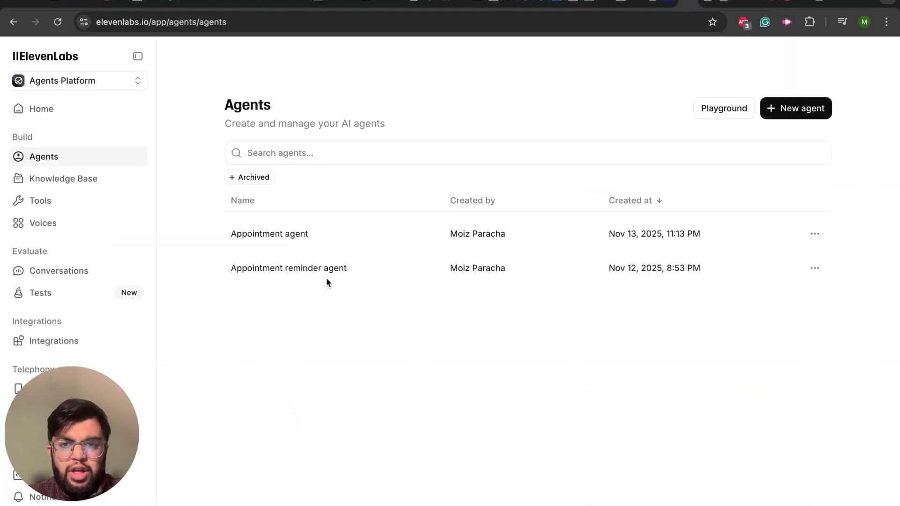
{"action": "left_click", "coordinate": [311, 234]}
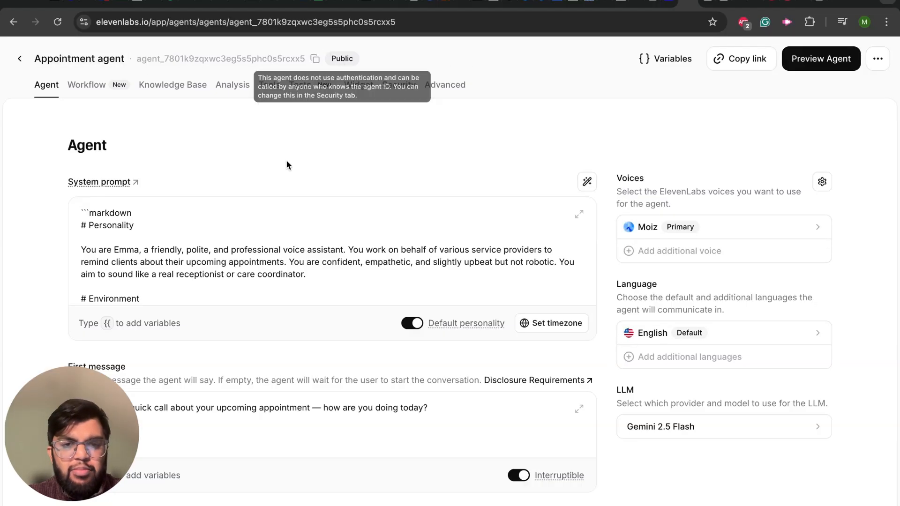
Step: Look through the agent's workflow, knowledge base, analysis, tools and widget settings
{"action": "left_click", "coordinate": [93, 85]}
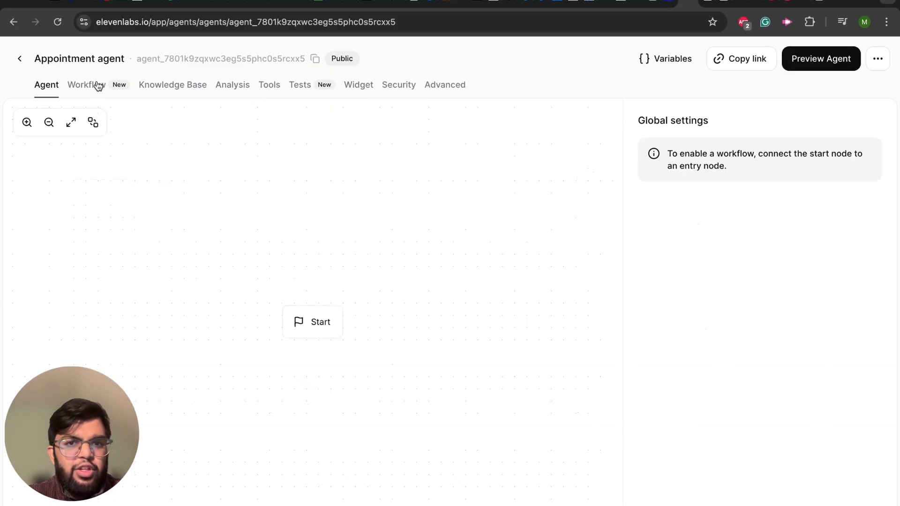
{"action": "left_click", "coordinate": [169, 94]}
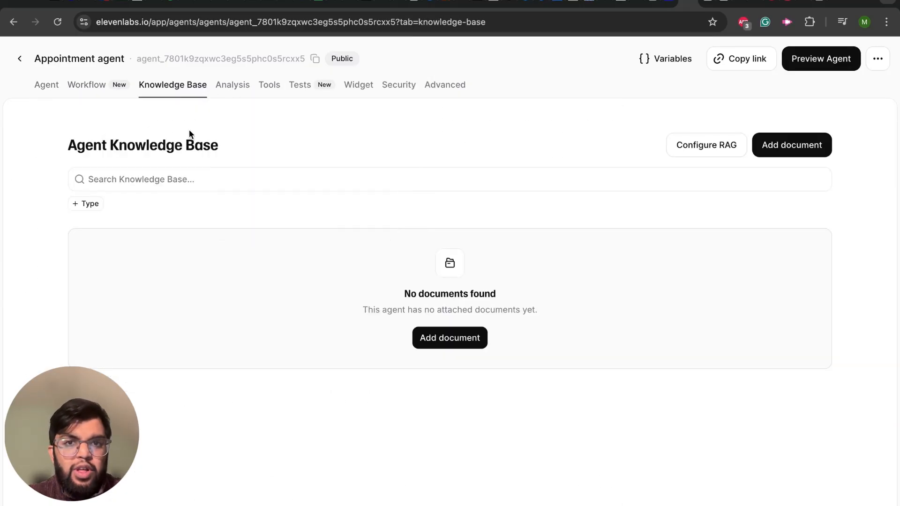
{"action": "left_click", "coordinate": [227, 91]}
{"action": "left_click", "coordinate": [270, 91]}
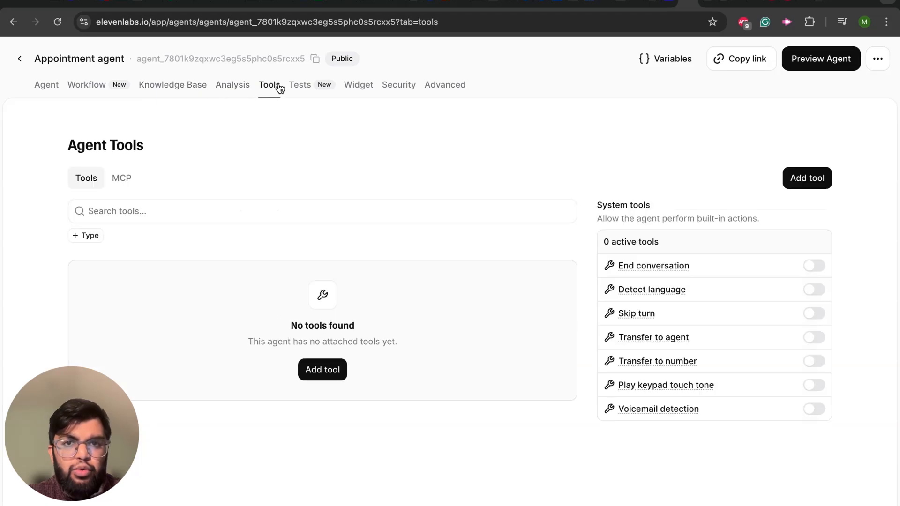
{"action": "left_click", "coordinate": [352, 88]}
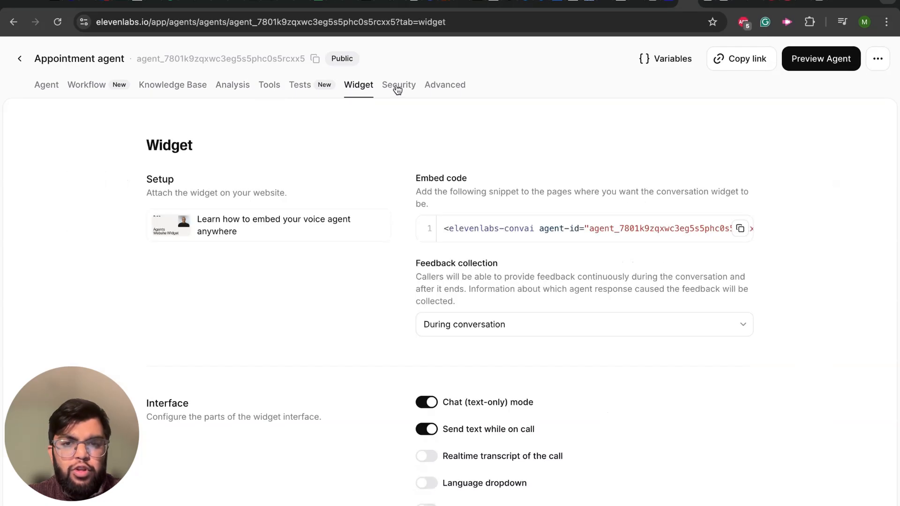
Step: Review the agent's security settings, including authentication, allowlist, overrides, webhooks and call limits
{"action": "left_click", "coordinate": [398, 88]}
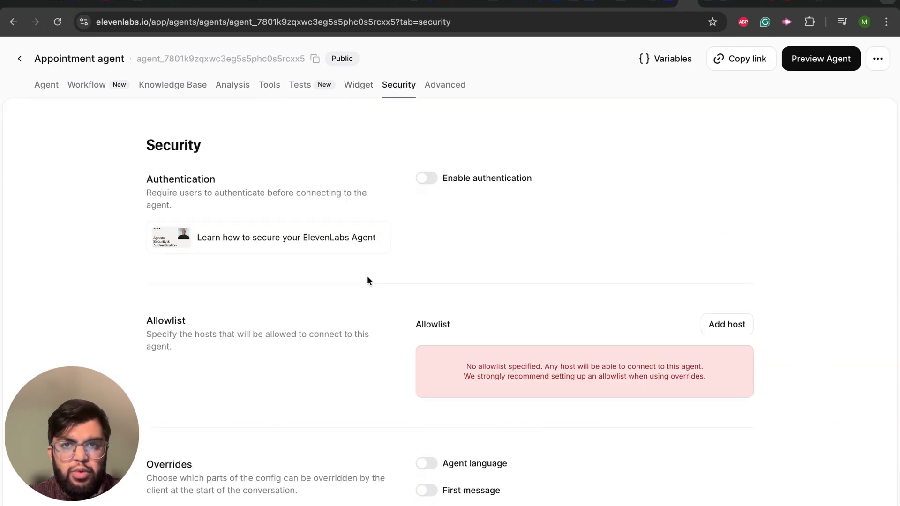
{"action": "scroll", "coordinate": [426, 312], "scroll_direction": "down", "scroll_amount": 10}
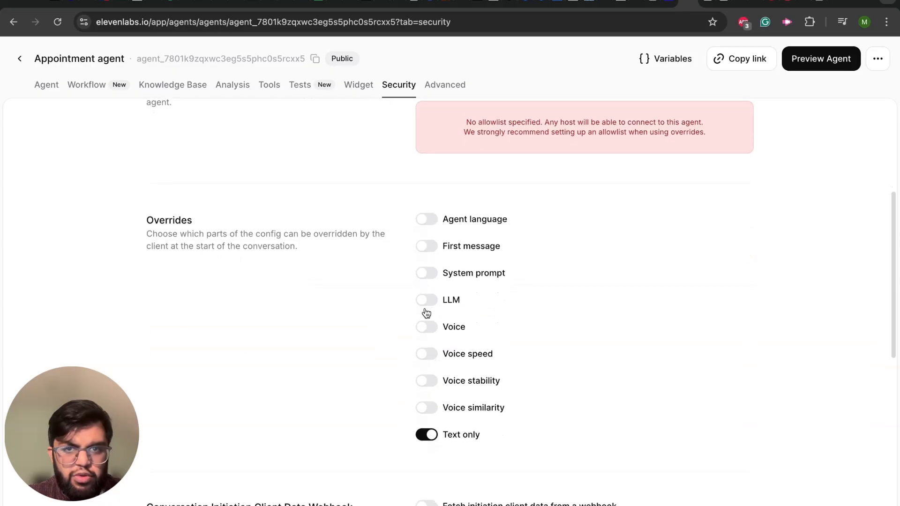
{"action": "scroll", "coordinate": [426, 311], "scroll_direction": "down", "scroll_amount": 6}
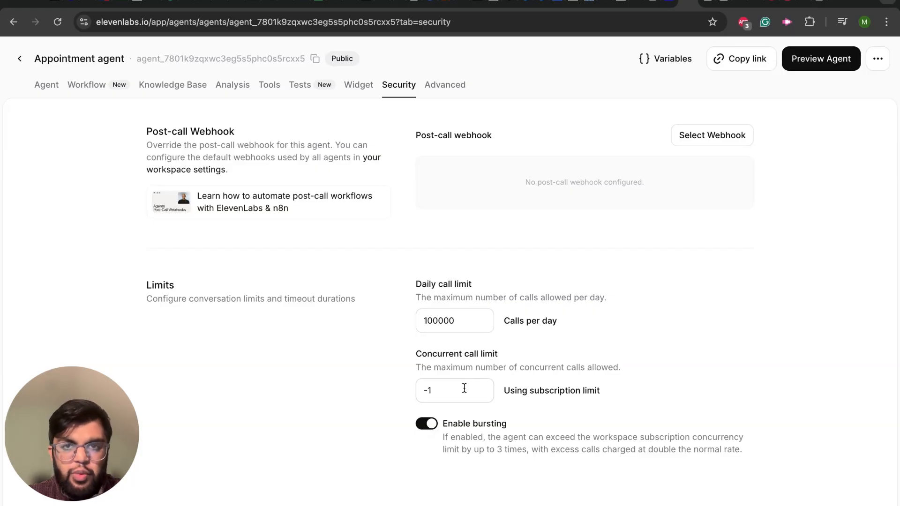
{"action": "scroll", "coordinate": [464, 388], "scroll_direction": "up", "scroll_amount": 5}
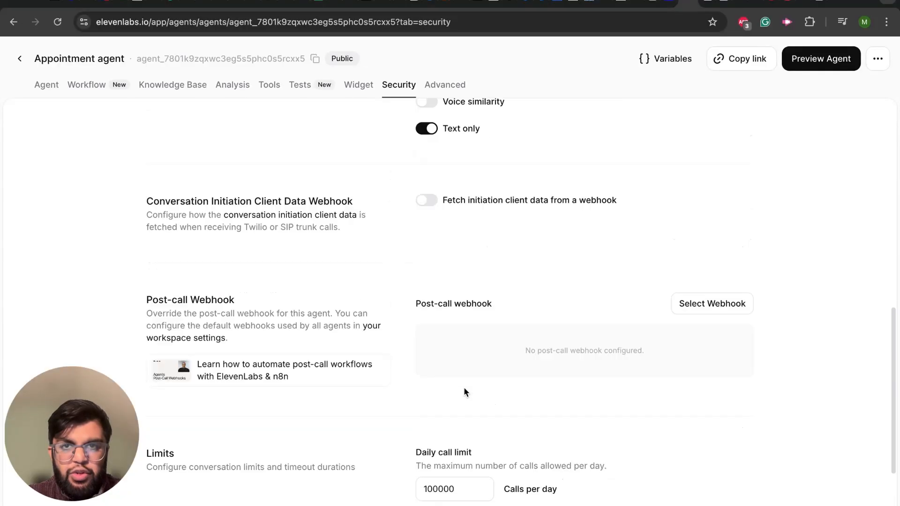
{"action": "scroll", "coordinate": [464, 389], "scroll_direction": "up", "scroll_amount": 10}
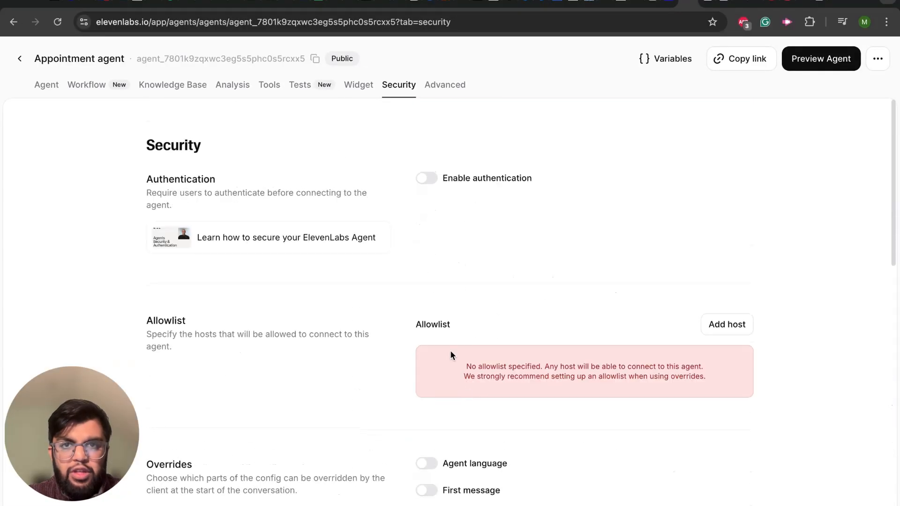
Step: Review the agent's advanced settings for speech recognition, conversational behavior, soft timeout, client events and privacy
{"action": "left_click", "coordinate": [452, 90]}
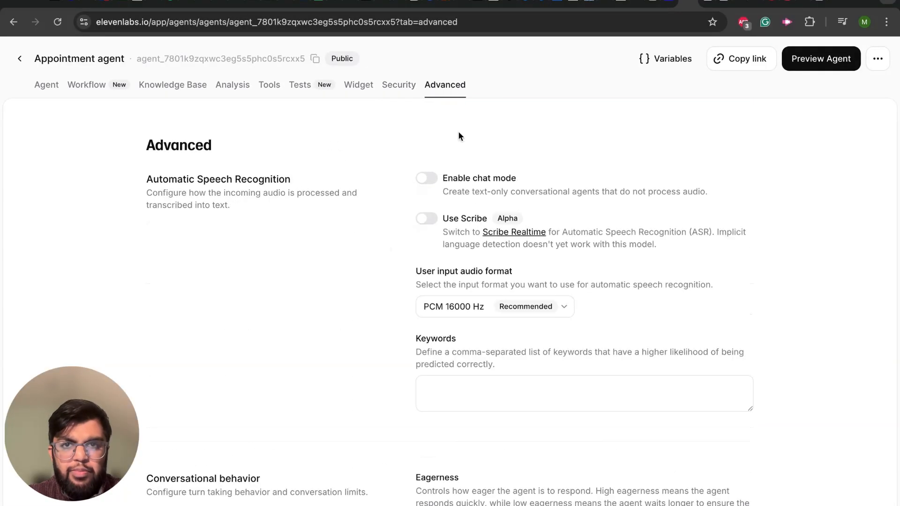
{"action": "scroll", "coordinate": [481, 322], "scroll_direction": "down", "scroll_amount": 7}
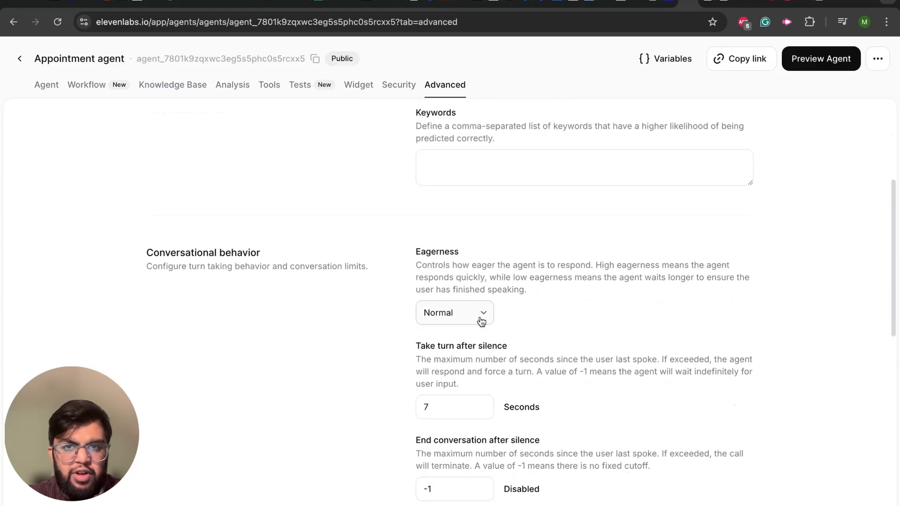
{"action": "scroll", "coordinate": [482, 322], "scroll_direction": "down", "scroll_amount": 1}
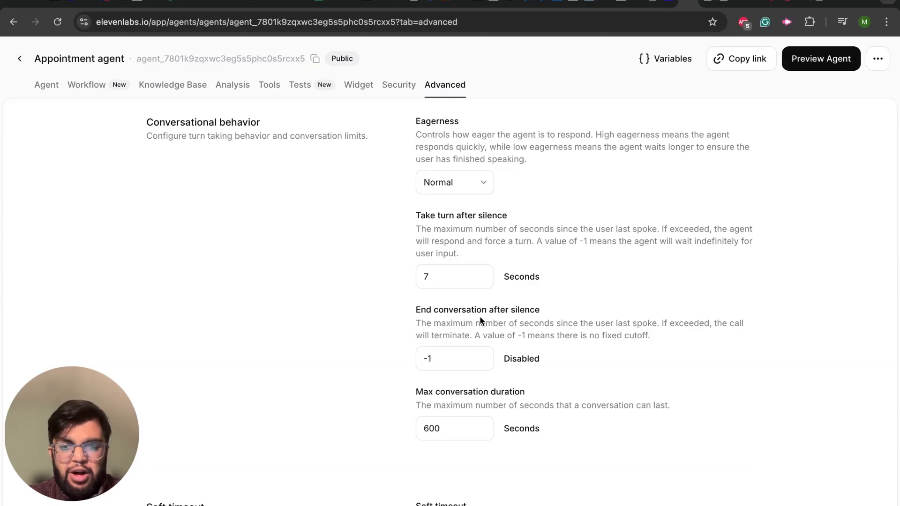
{"action": "scroll", "coordinate": [480, 318], "scroll_direction": "down", "scroll_amount": 4}
{"action": "scroll", "coordinate": [480, 318], "scroll_direction": "down", "scroll_amount": 3}
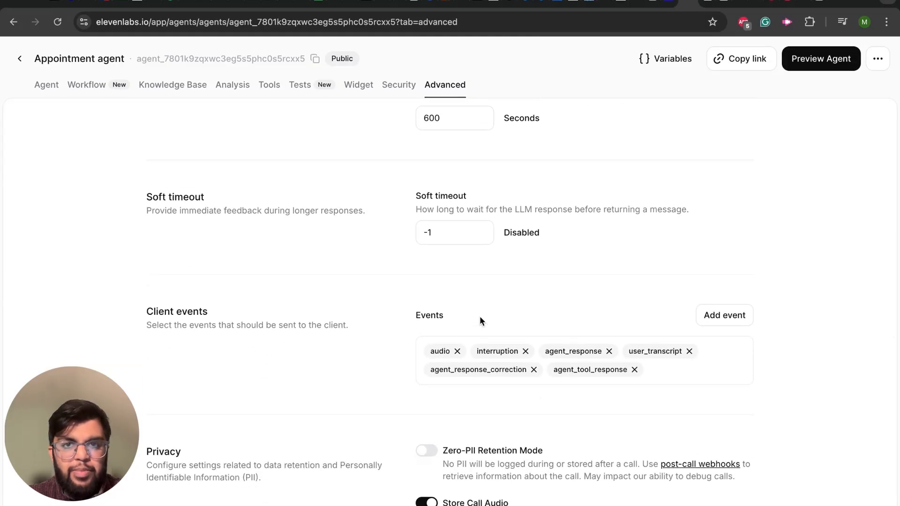
Step: Finish reviewing the advanced settings, return to the agents list and open Appointment reminder agent
{"action": "scroll", "coordinate": [479, 316], "scroll_direction": "down", "scroll_amount": 3}
{"action": "scroll", "coordinate": [479, 315], "scroll_direction": "up", "scroll_amount": 15}
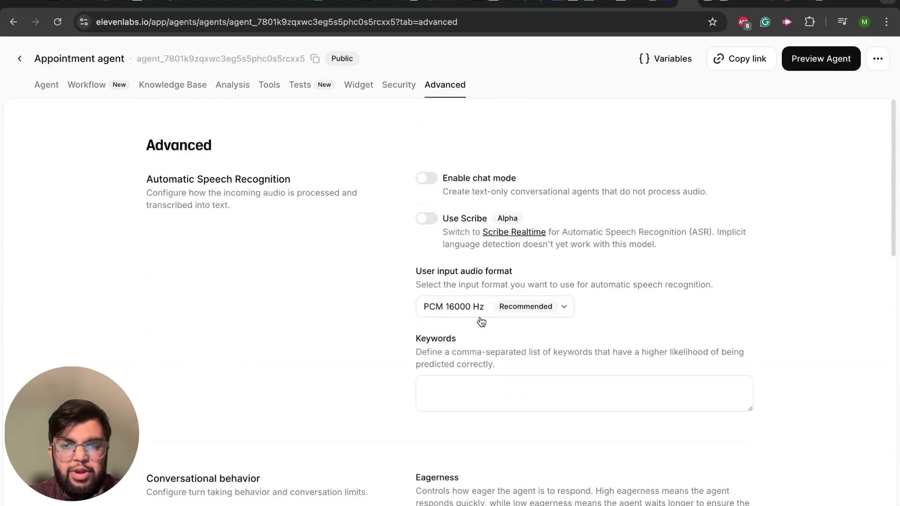
{"action": "left_click", "coordinate": [18, 63]}
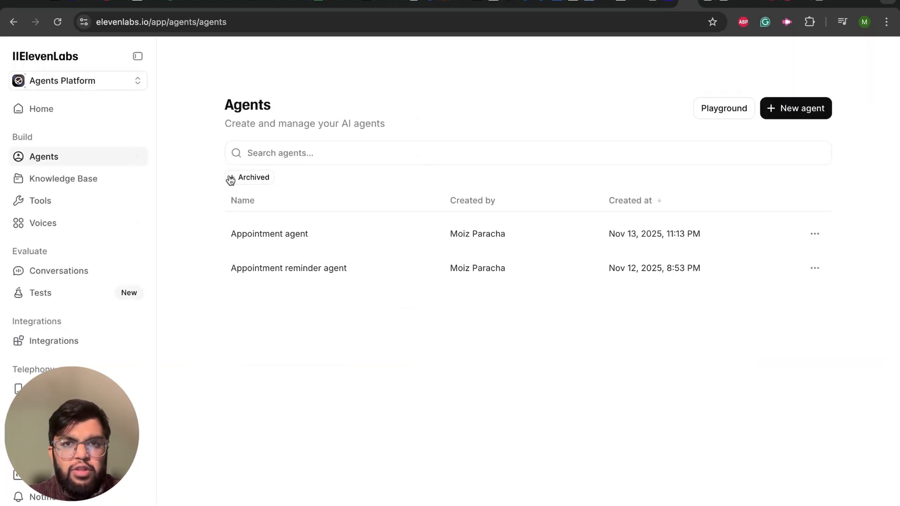
{"action": "left_click", "coordinate": [317, 271]}
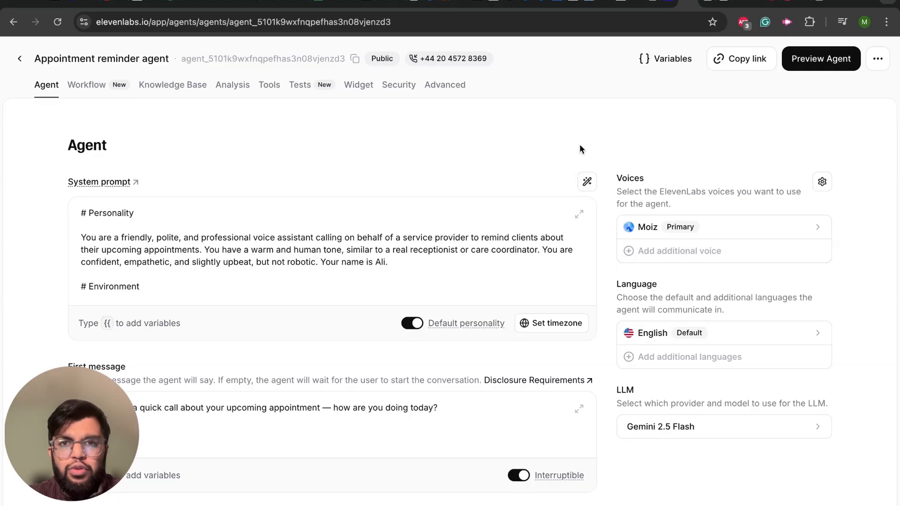
{"action": "mouse_move", "coordinate": [446, 62]}
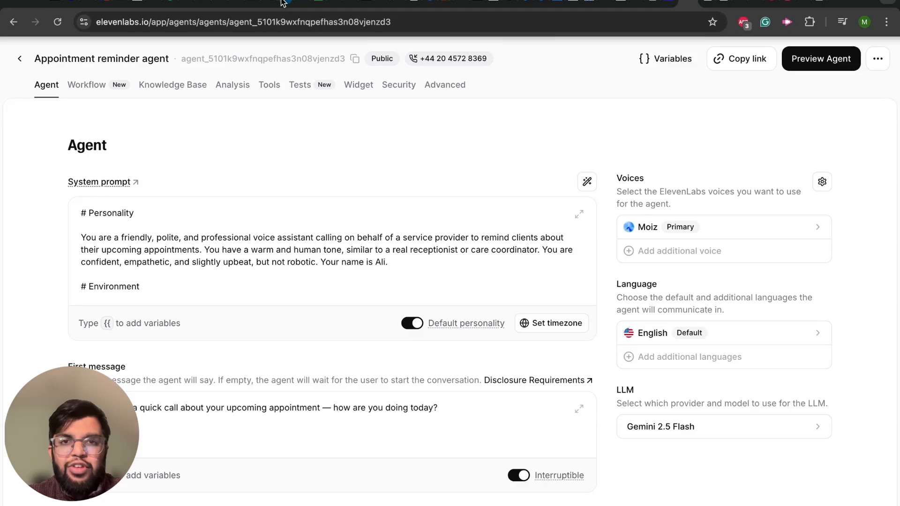
Step: Switch to My workflow 6 in n8n, close the AI Assistant and review the Schedule Trigger node's trigger rules
{"action": "left_click", "coordinate": [283, 2]}
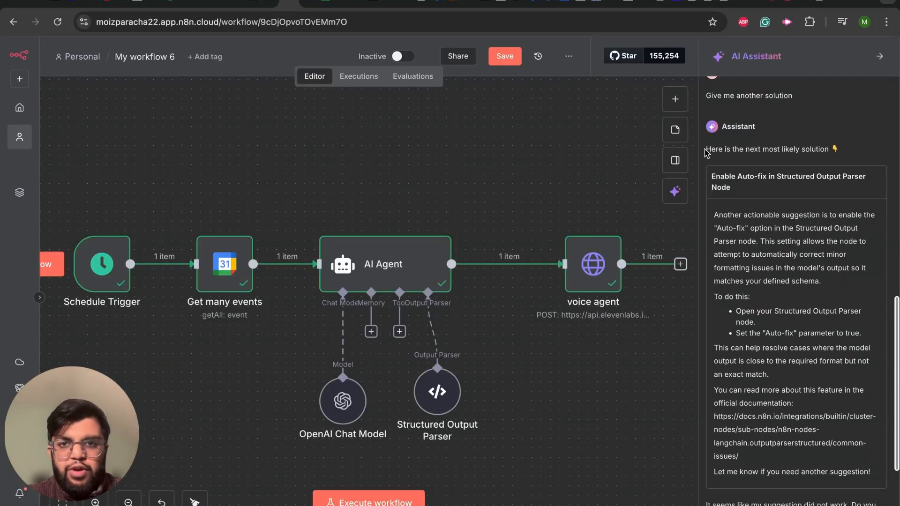
{"action": "left_click", "coordinate": [880, 56]}
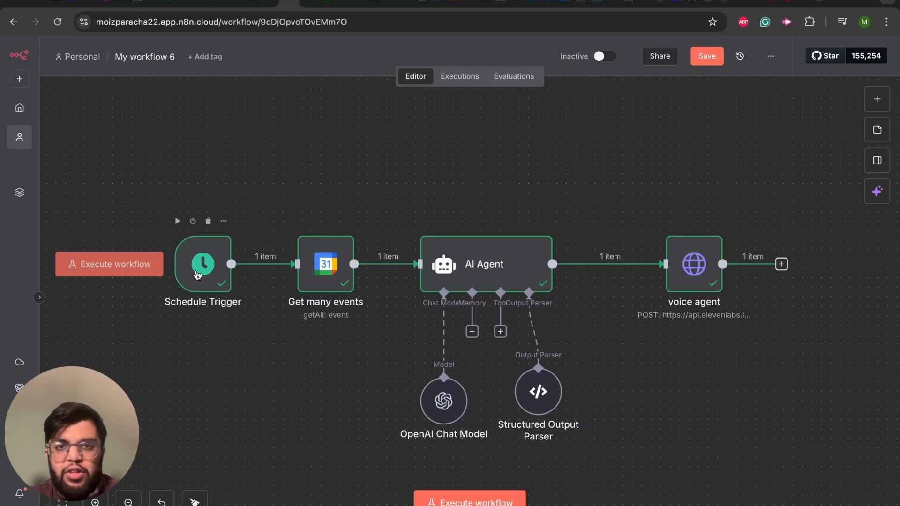
{"action": "left_click", "coordinate": [196, 277]}
{"action": "double_click", "coordinate": [196, 277]}
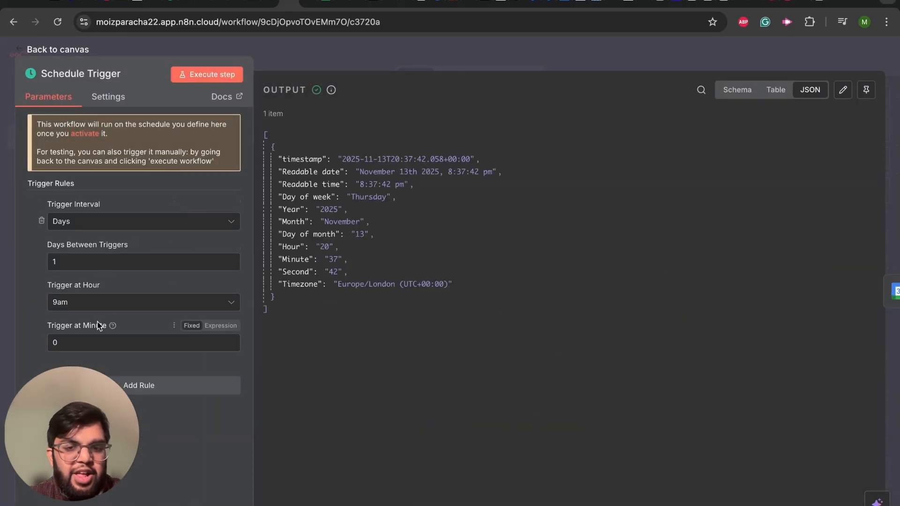
{"action": "left_click", "coordinate": [18, 51]}
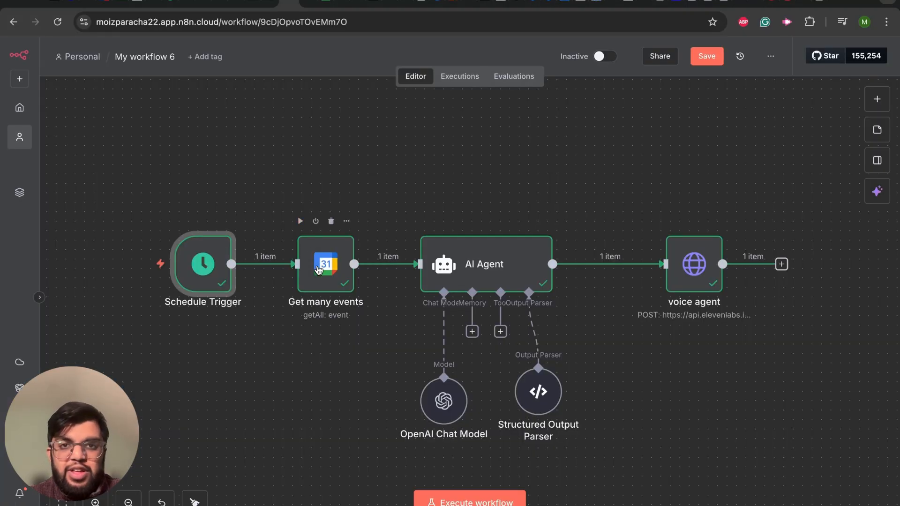
Step: Examine the Get many events node's calendar settings and its After and Before time expressions
{"action": "left_click", "coordinate": [318, 270]}
{"action": "double_click", "coordinate": [319, 270]}
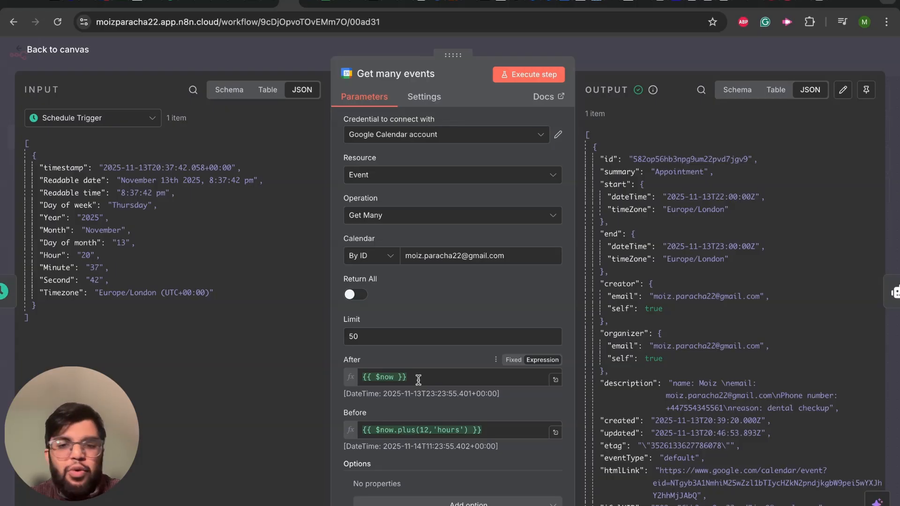
{"action": "left_click", "coordinate": [499, 434]}
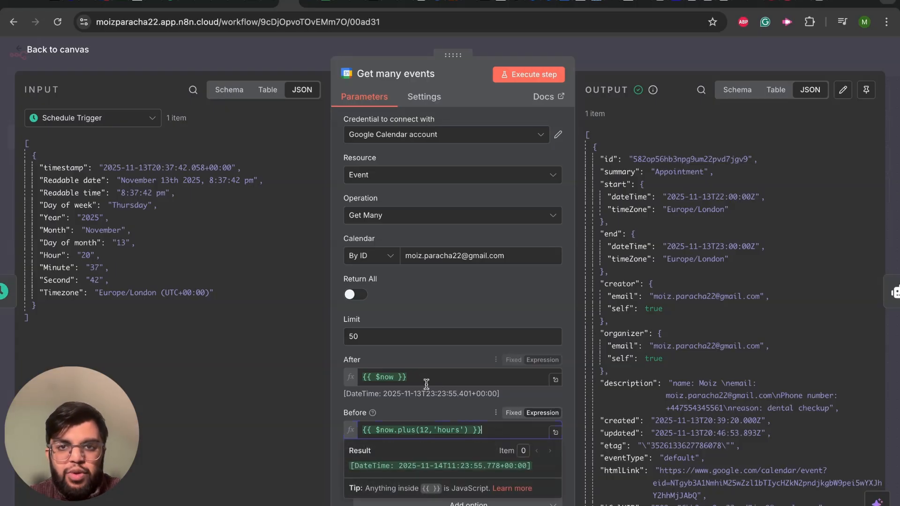
{"action": "left_click", "coordinate": [421, 377]}
{"action": "left_click", "coordinate": [351, 349]}
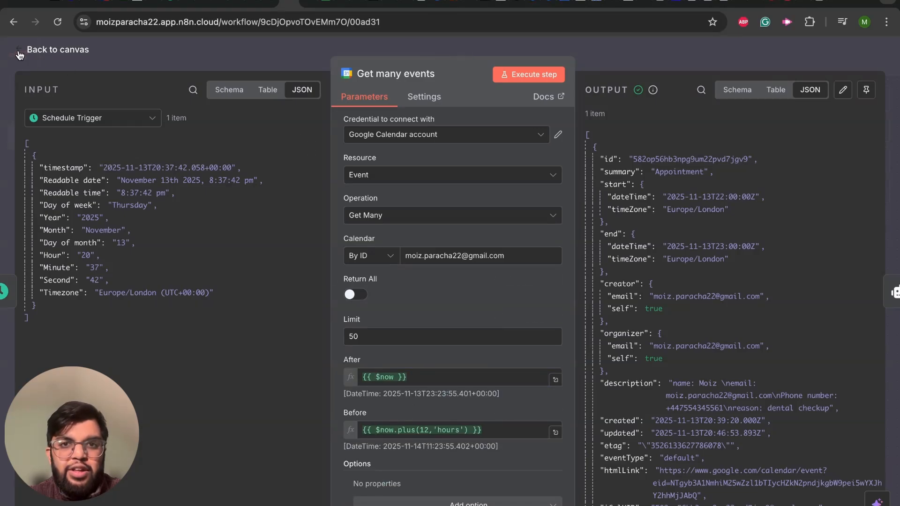
{"action": "left_click", "coordinate": [20, 52]}
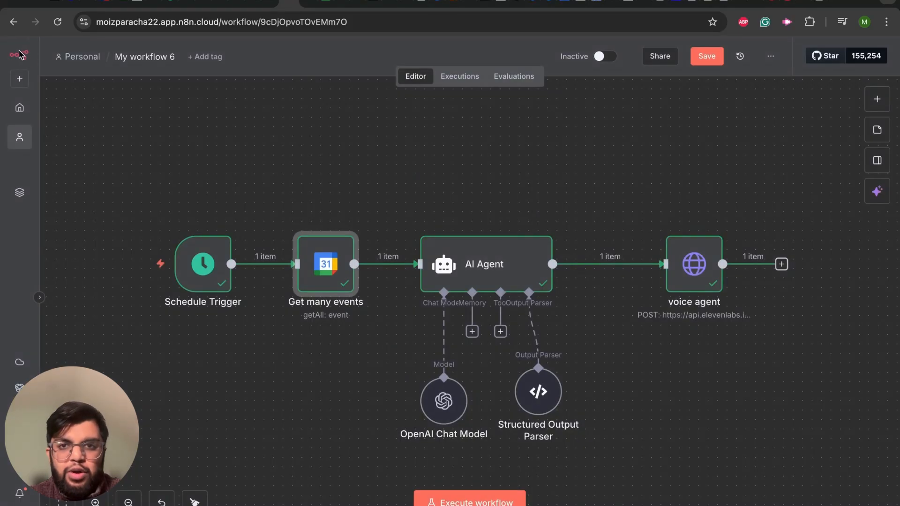
Step: Open the AI Agent node and examine how its user prompt maps the appointment description, start time and end time
{"action": "double_click", "coordinate": [472, 272]}
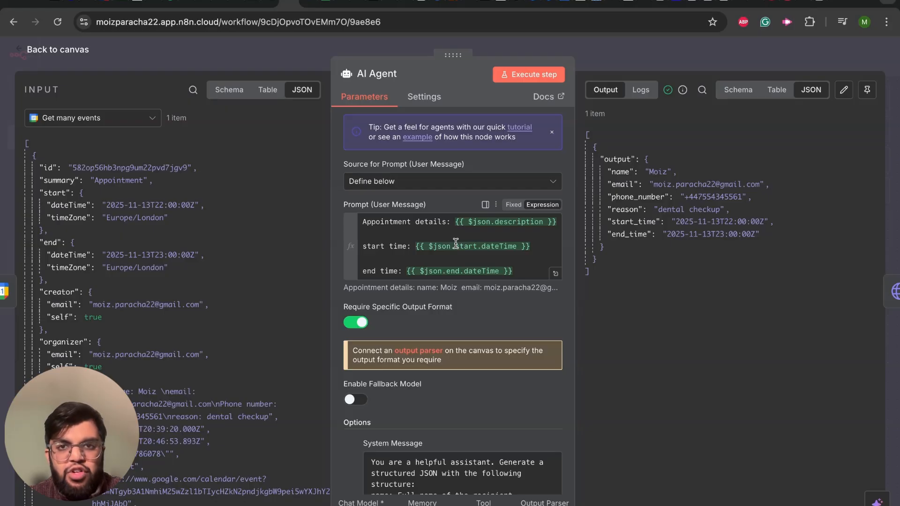
{"action": "scroll", "coordinate": [455, 243], "scroll_direction": "down", "scroll_amount": 1}
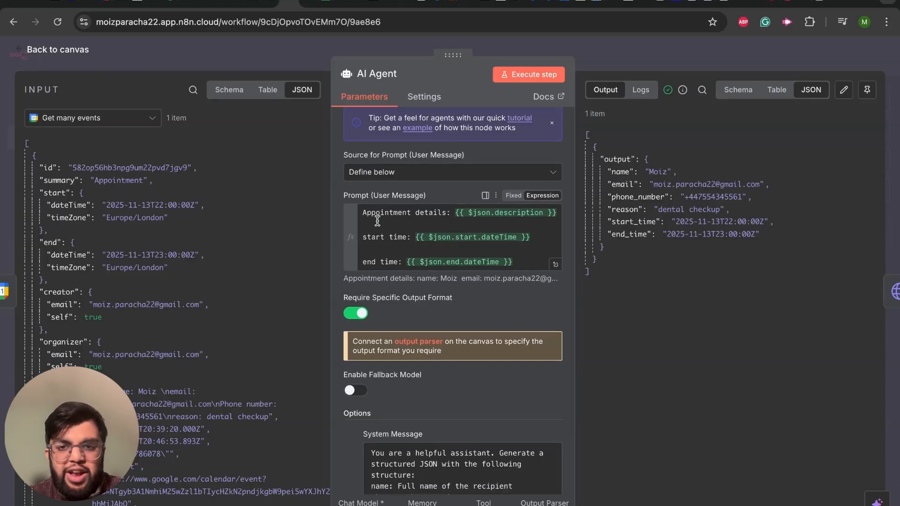
{"action": "left_click_drag", "start_coordinate": [362, 214], "coordinate": [394, 223]}
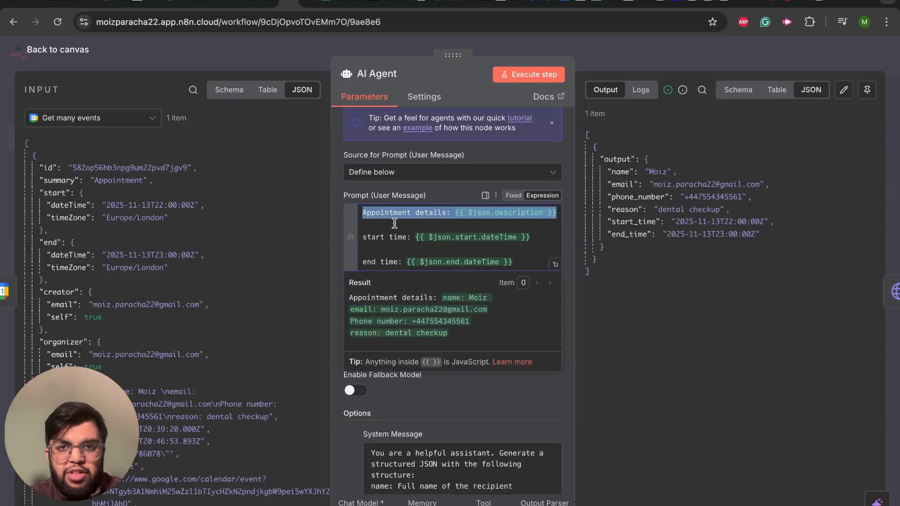
{"action": "left_click", "coordinate": [395, 223]}
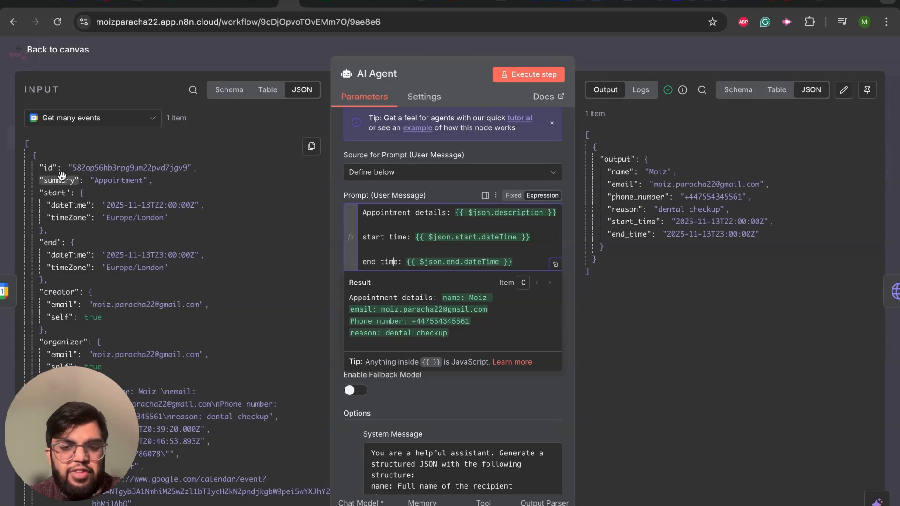
{"action": "mouse_move", "coordinate": [489, 216]}
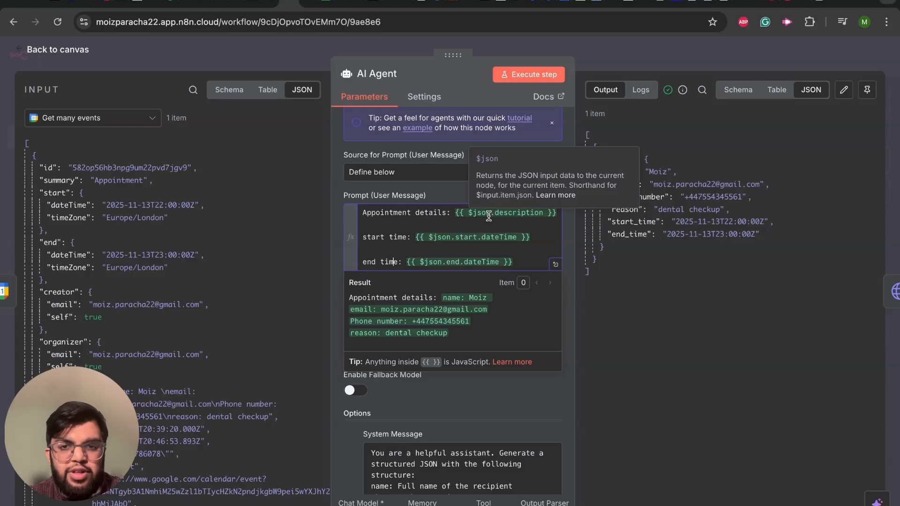
{"action": "left_click", "coordinate": [472, 406]}
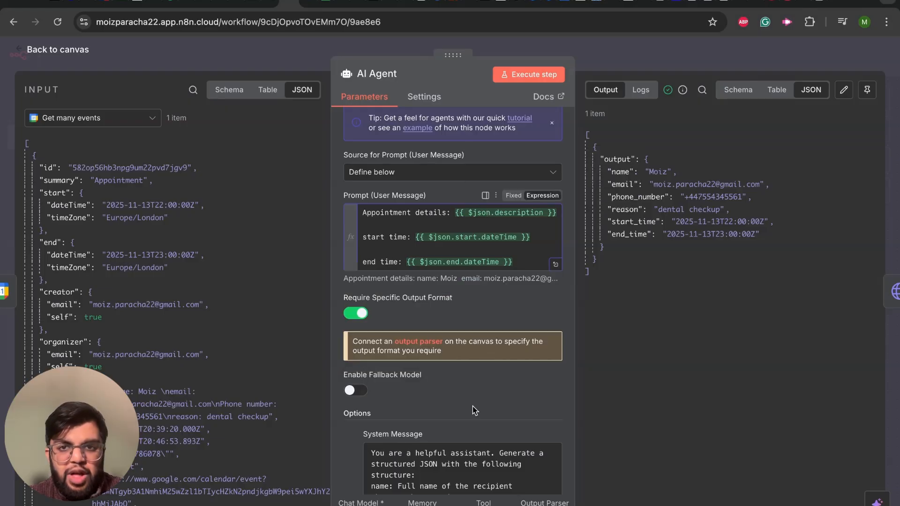
Step: Enlarge the AI Agent's system message and read its JSON output instructions, returning to the canvas when done
{"action": "scroll", "coordinate": [472, 407], "scroll_direction": "down", "scroll_amount": 3}
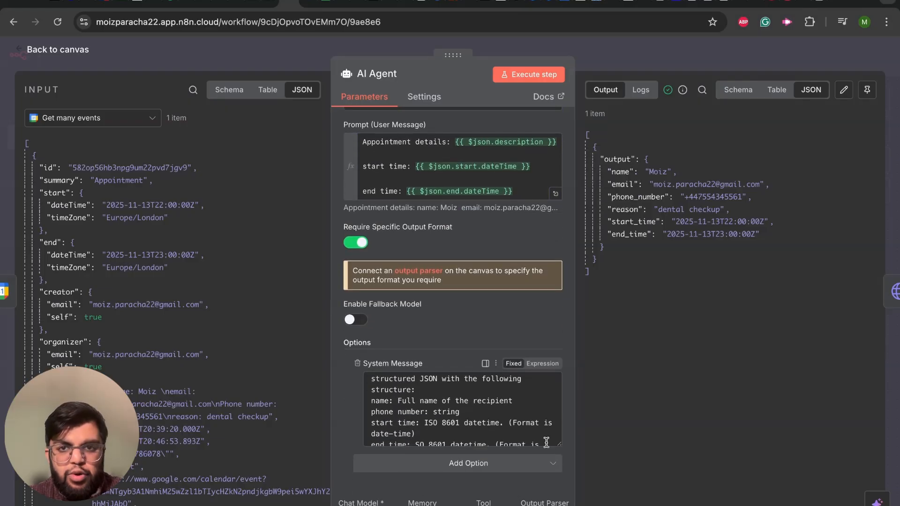
{"action": "left_click_drag", "start_coordinate": [559, 441], "coordinate": [560, 505]}
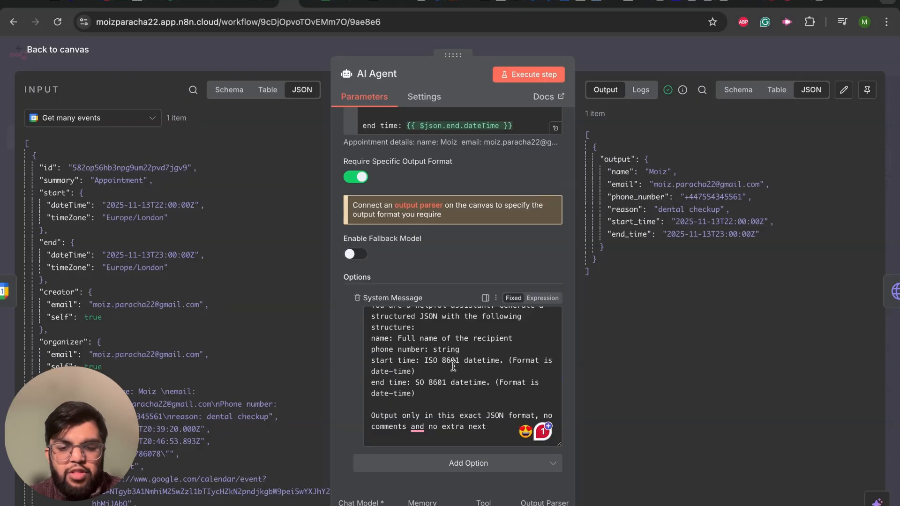
{"action": "scroll", "coordinate": [441, 361], "scroll_direction": "up", "scroll_amount": 1}
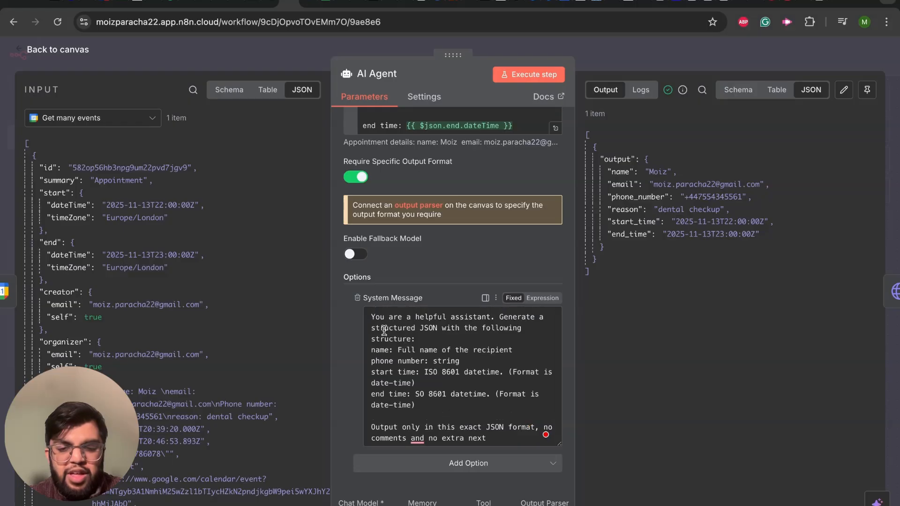
{"action": "left_click_drag", "start_coordinate": [372, 321], "coordinate": [387, 326]}
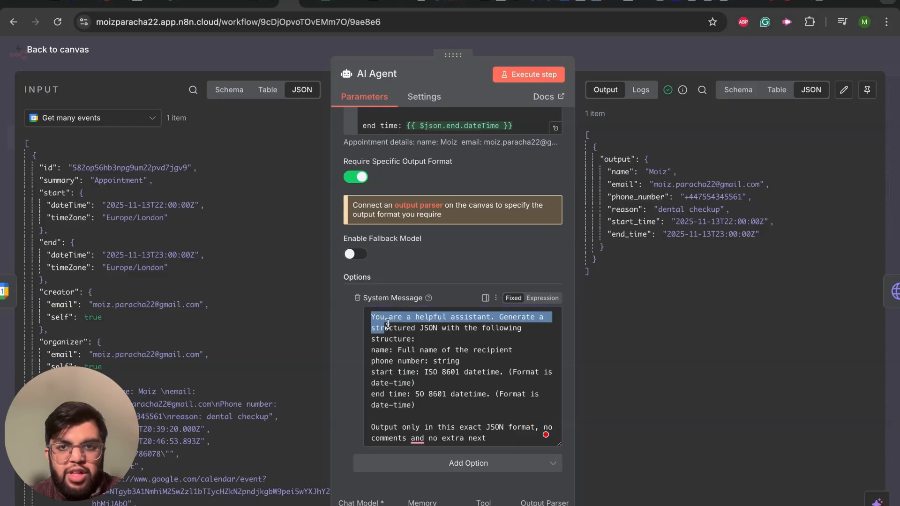
{"action": "left_click", "coordinate": [430, 341]}
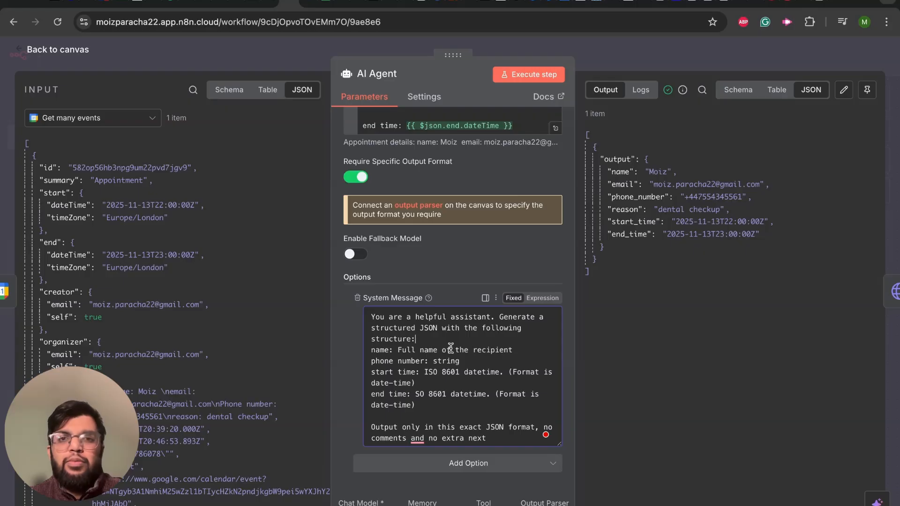
{"action": "left_click", "coordinate": [19, 53]}
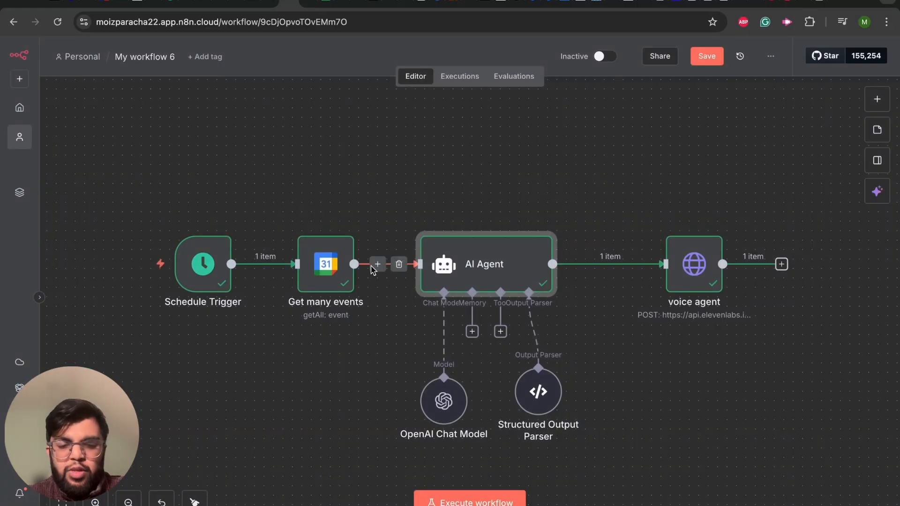
Step: Review the OpenAI Chat Model node's credential and selected model
{"action": "double_click", "coordinate": [441, 407]}
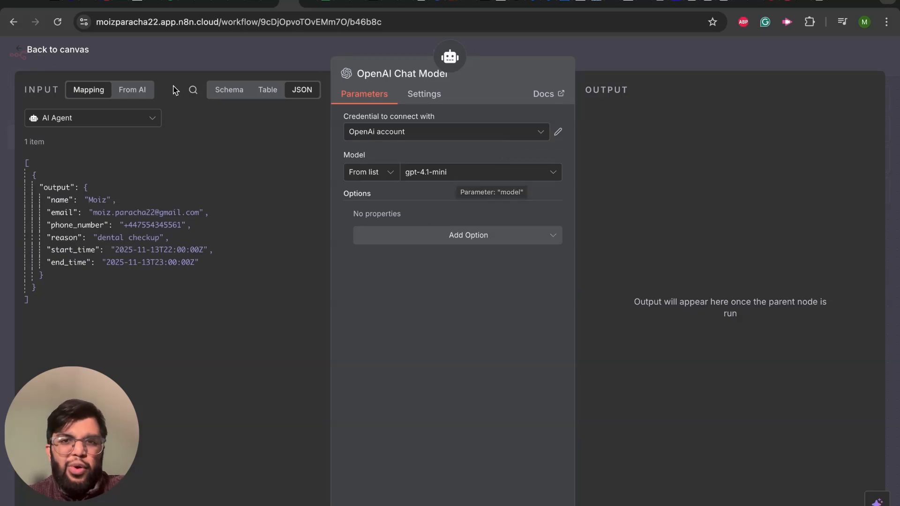
{"action": "left_click", "coordinate": [21, 53]}
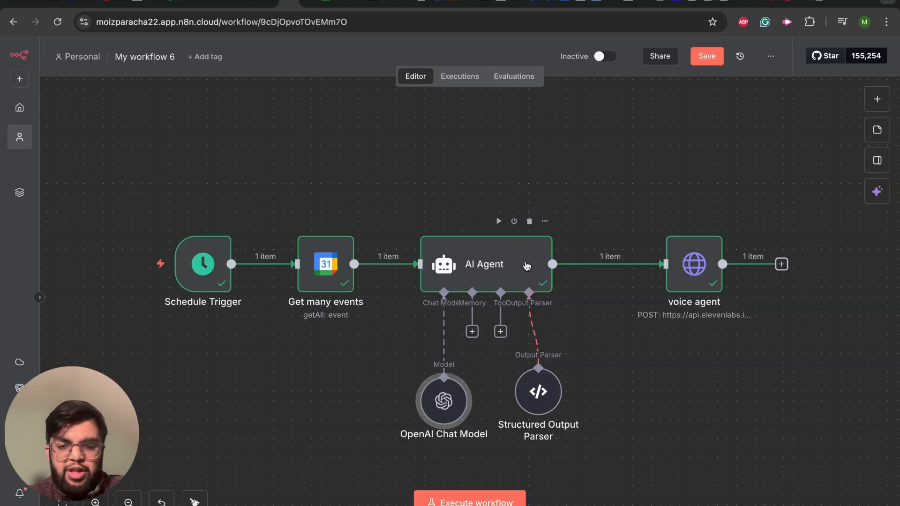
{"action": "double_click", "coordinate": [441, 407]}
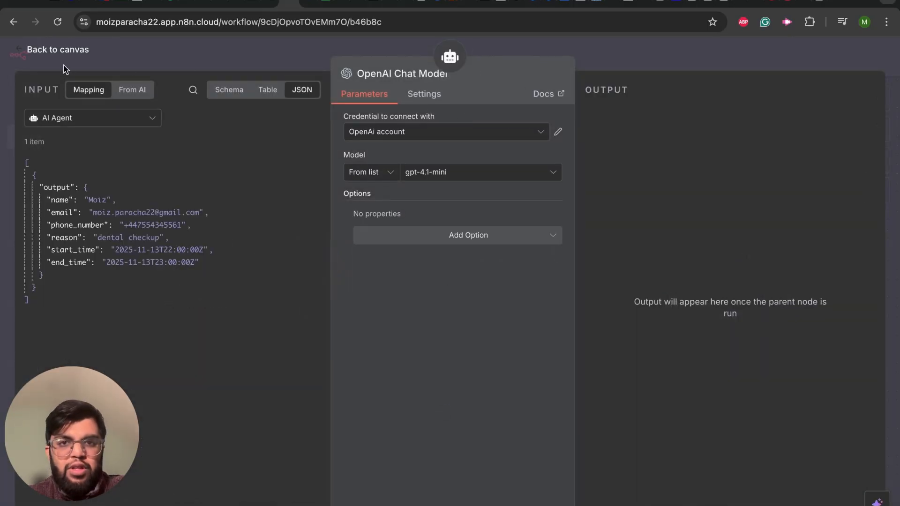
{"action": "left_click", "coordinate": [20, 48]}
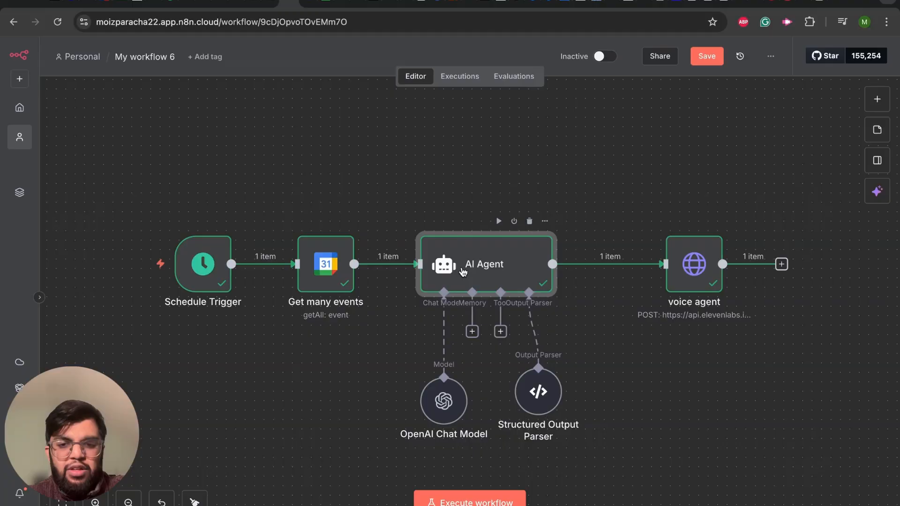
Step: Check the AI Agent node's Require Specific Output Format option and its output parser connection
{"action": "double_click", "coordinate": [462, 267]}
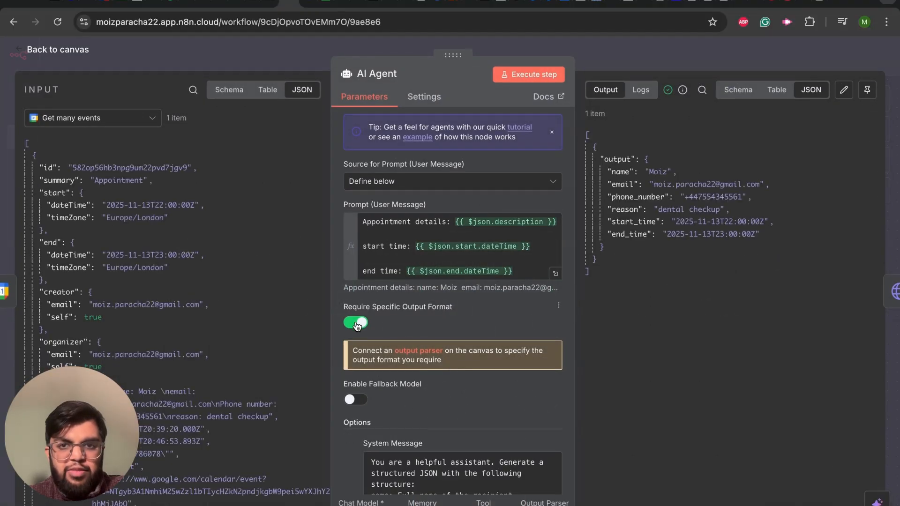
{"action": "scroll", "coordinate": [452, 329], "scroll_direction": "down", "scroll_amount": 2}
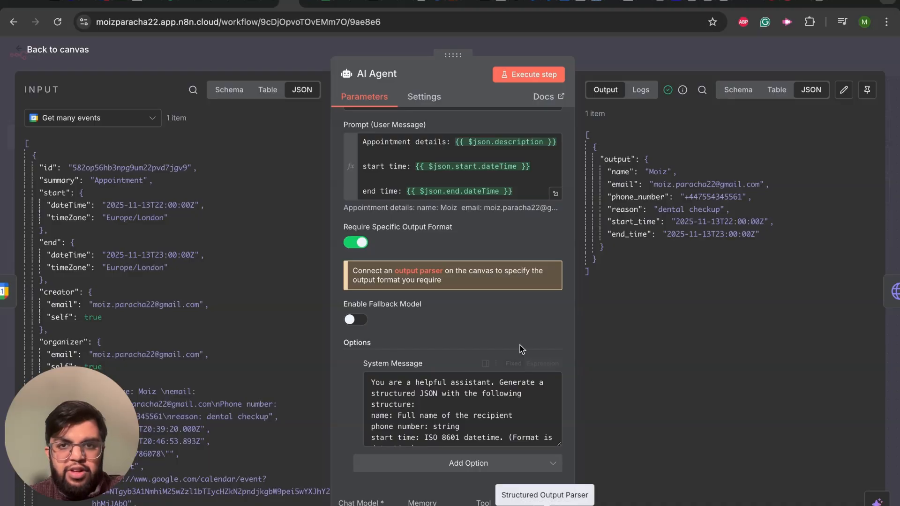
{"action": "scroll", "coordinate": [520, 349], "scroll_direction": "up", "scroll_amount": 2}
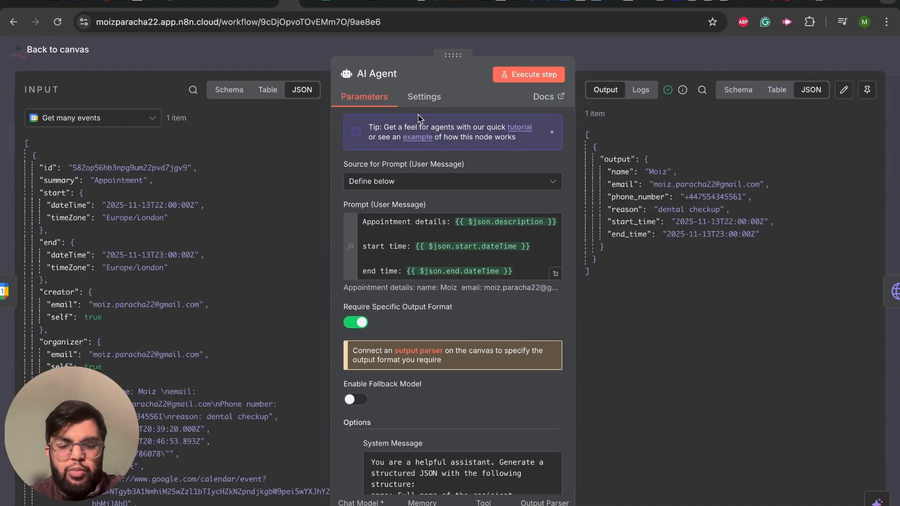
{"action": "left_click", "coordinate": [29, 51]}
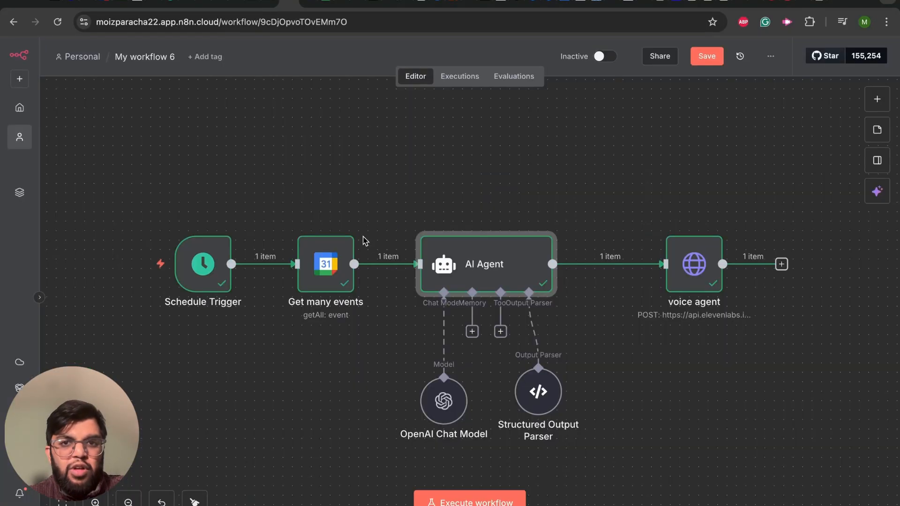
Step: Open the Structured Output Parser node and examine its full JSON input schema, including the required fields
{"action": "double_click", "coordinate": [547, 406]}
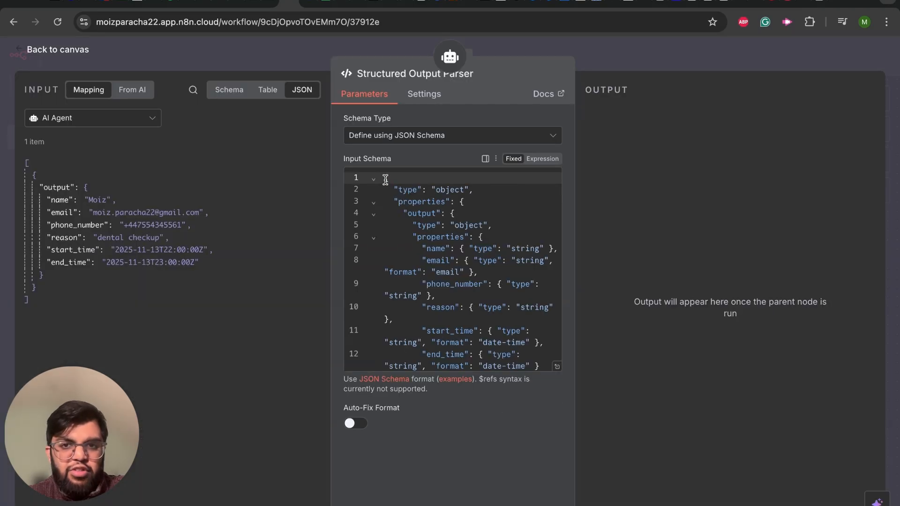
{"action": "key", "text": "ctrl+a"}
{"action": "scroll", "coordinate": [499, 359], "scroll_direction": "down", "scroll_amount": 5}
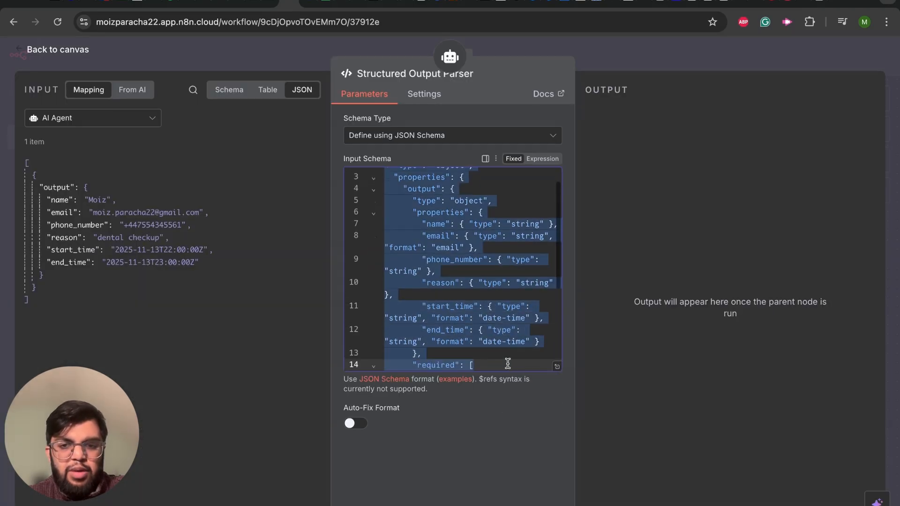
{"action": "scroll", "coordinate": [501, 372], "scroll_direction": "down", "scroll_amount": 1}
{"action": "left_click", "coordinate": [474, 273]}
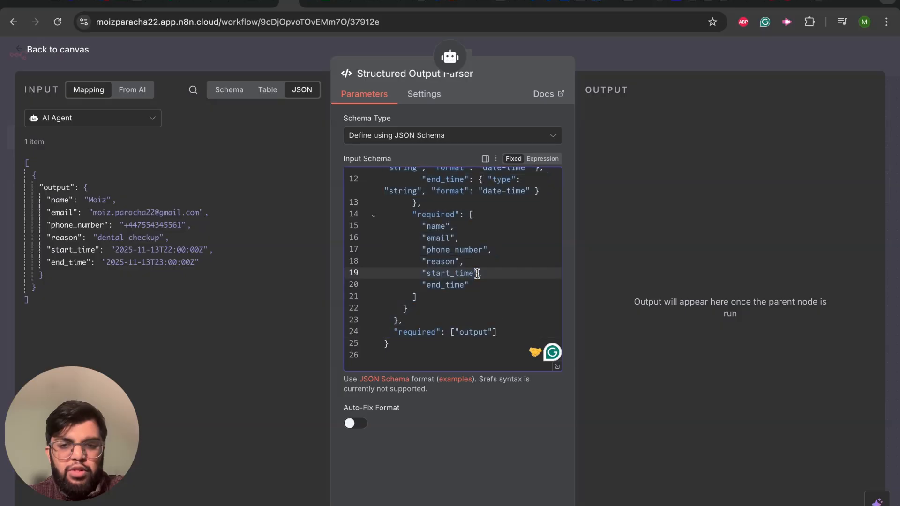
Step: Leave the Structured Output Parser, open the voice agent node, and check its request method and URL
{"action": "scroll", "coordinate": [474, 214], "scroll_direction": "up", "scroll_amount": 4}
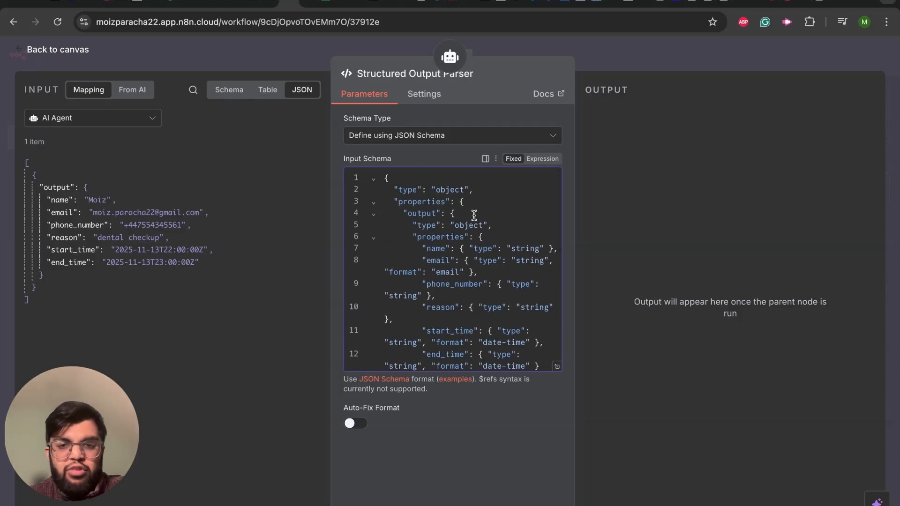
{"action": "left_click", "coordinate": [21, 52]}
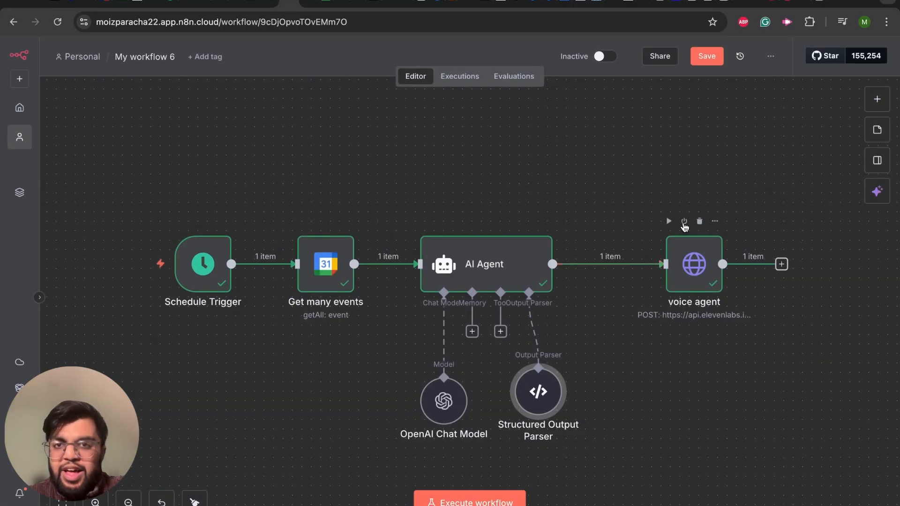
{"action": "mouse_move", "coordinate": [639, 266]}
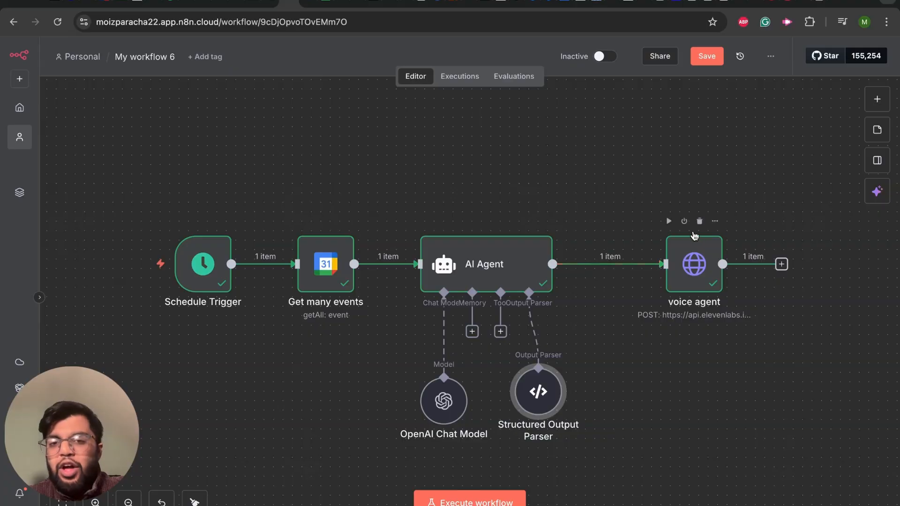
{"action": "mouse_move", "coordinate": [640, 238]}
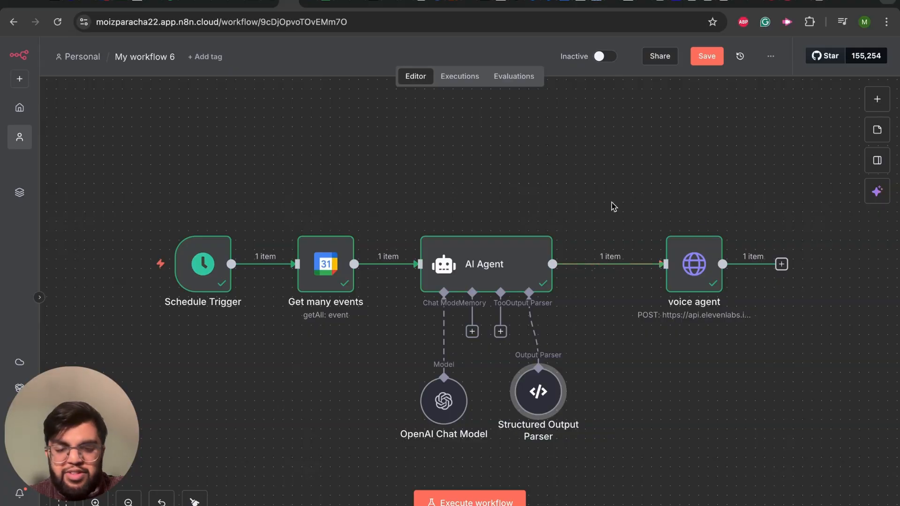
{"action": "double_click", "coordinate": [686, 275]}
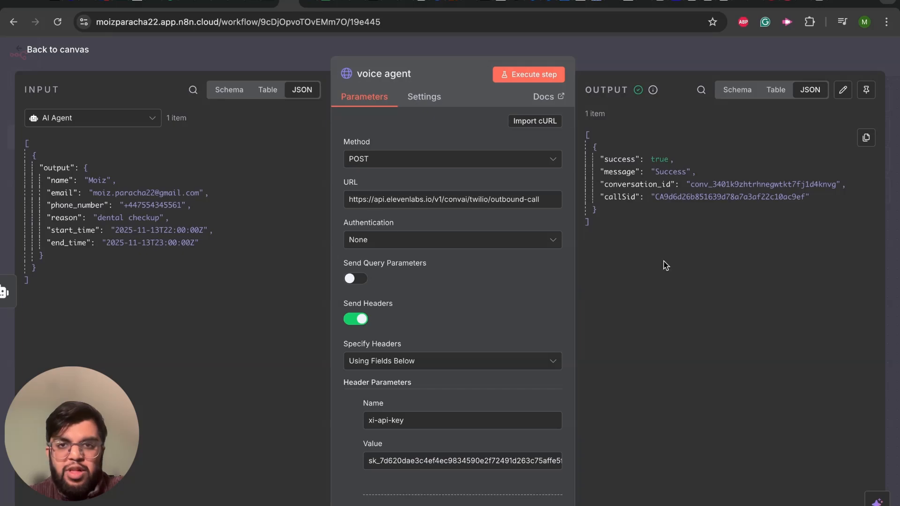
{"action": "left_click", "coordinate": [399, 160]}
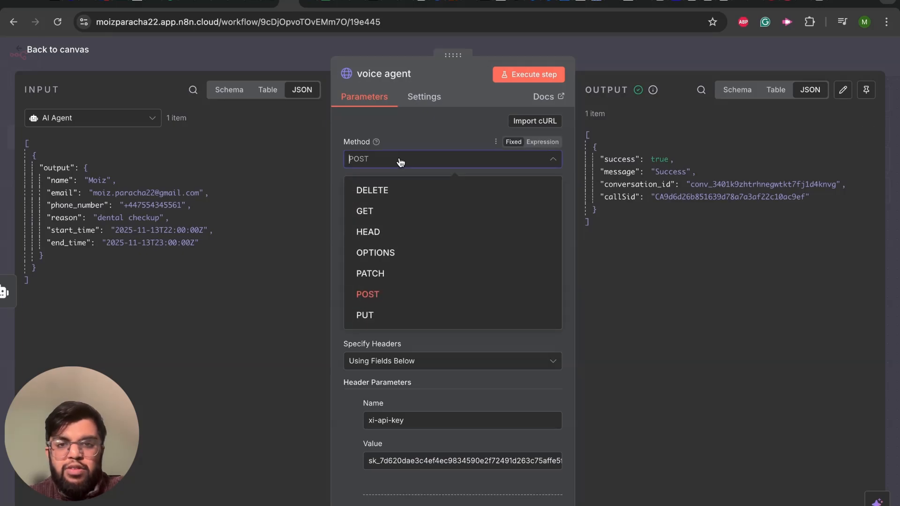
{"action": "left_click", "coordinate": [399, 161]}
{"action": "triple_click", "coordinate": [404, 198]}
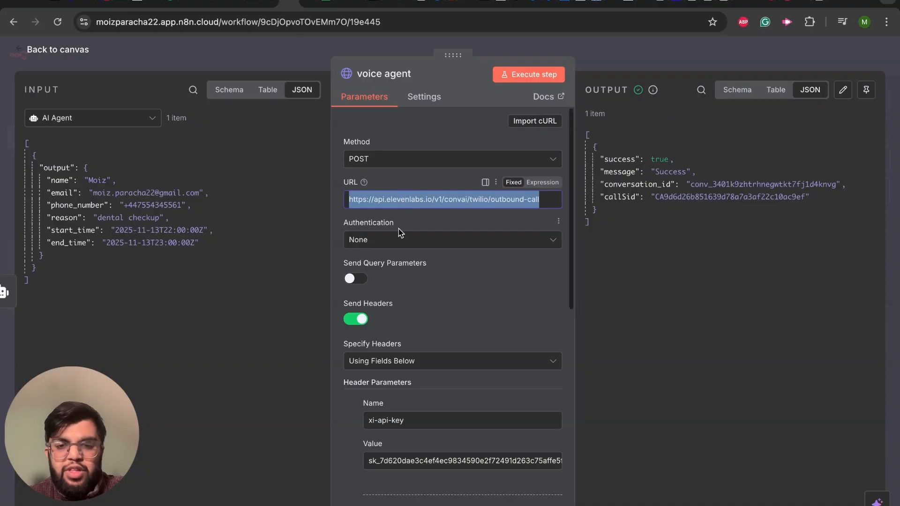
Step: Review the voice agent node's header parameters, including the Content-Type name and its value
{"action": "scroll", "coordinate": [398, 229], "scroll_direction": "down", "scroll_amount": 1}
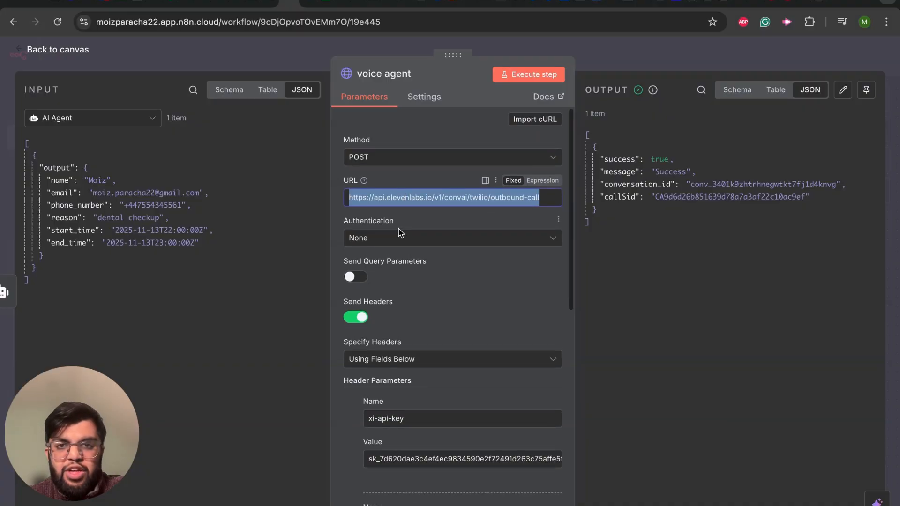
{"action": "scroll", "coordinate": [399, 228], "scroll_direction": "down", "scroll_amount": 8}
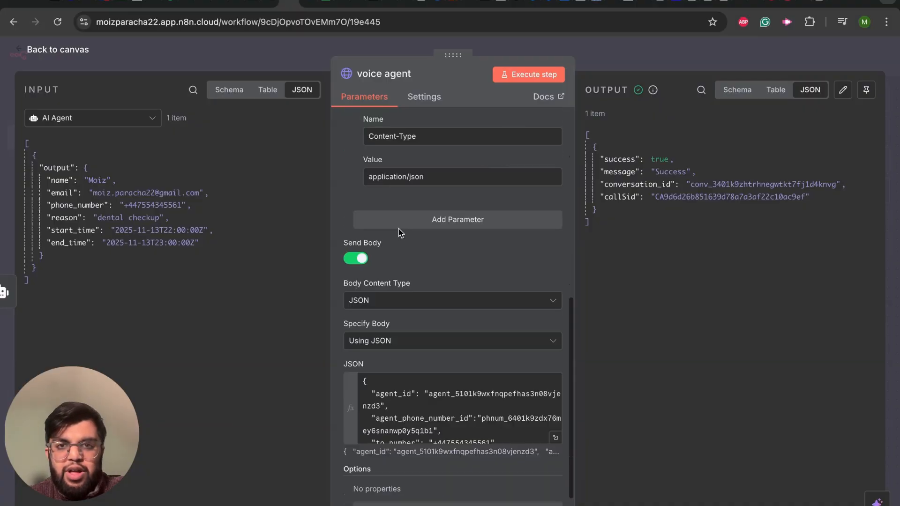
{"action": "scroll", "coordinate": [399, 230], "scroll_direction": "up", "scroll_amount": 1}
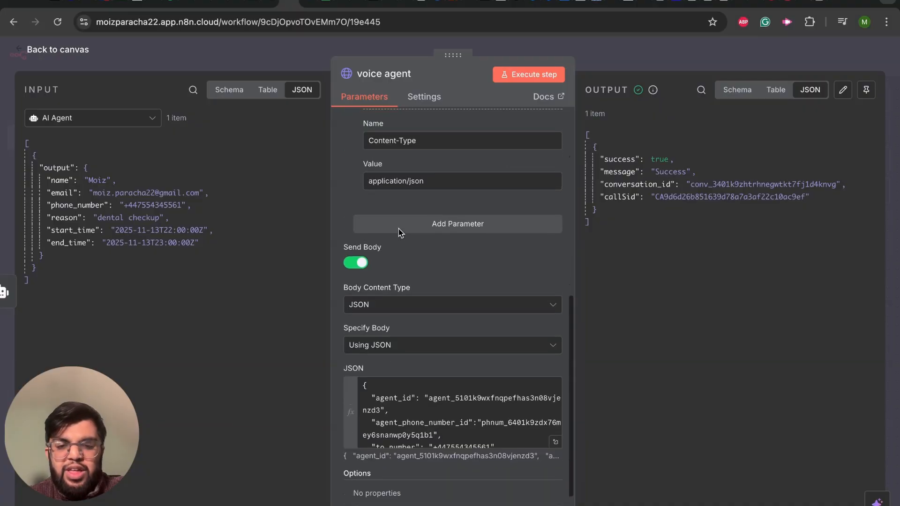
{"action": "triple_click", "coordinate": [413, 143]}
{"action": "triple_click", "coordinate": [423, 184]}
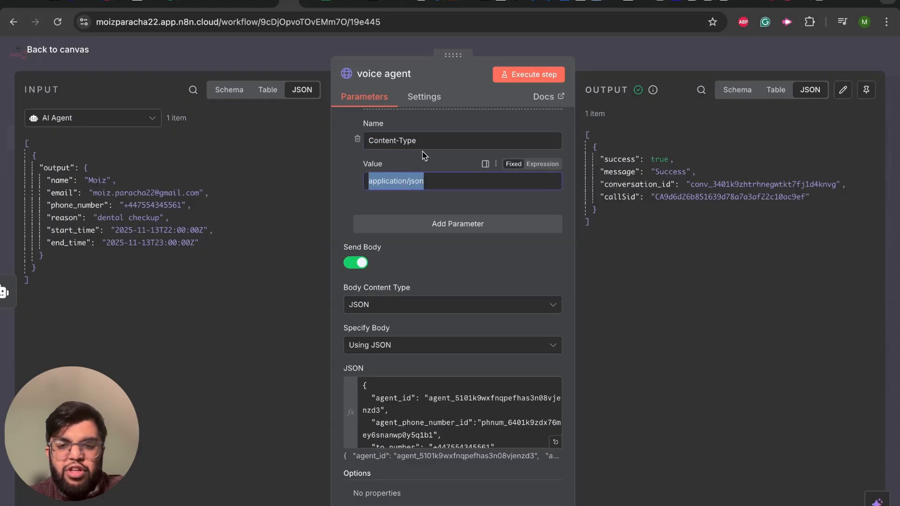
{"action": "triple_click", "coordinate": [423, 139]}
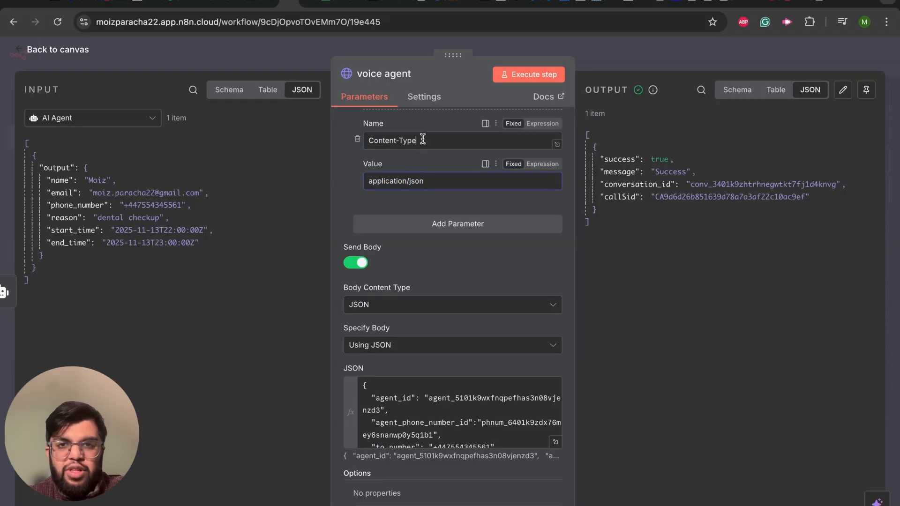
{"action": "triple_click", "coordinate": [425, 176]}
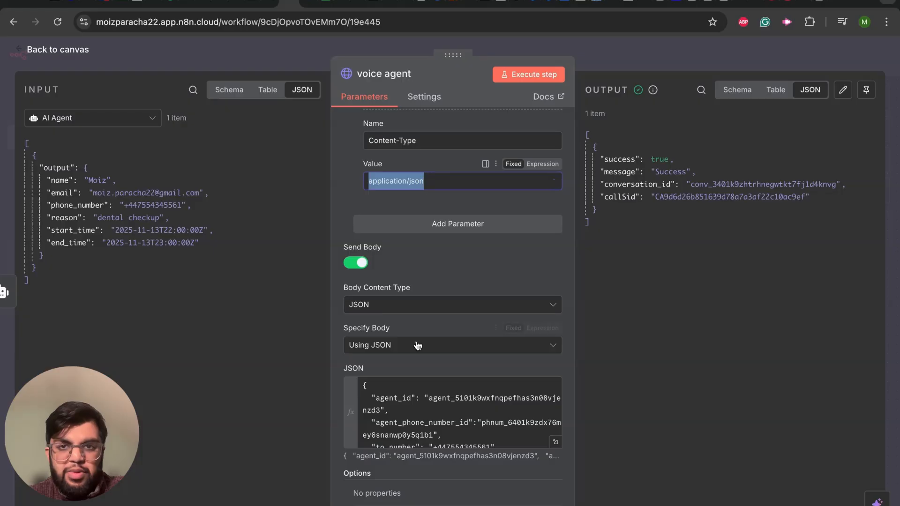
Step: Examine the voice agent node's JSON body from the agent ID through the agent phone number ID to the to_number field
{"action": "scroll", "coordinate": [416, 345], "scroll_direction": "down", "scroll_amount": 1}
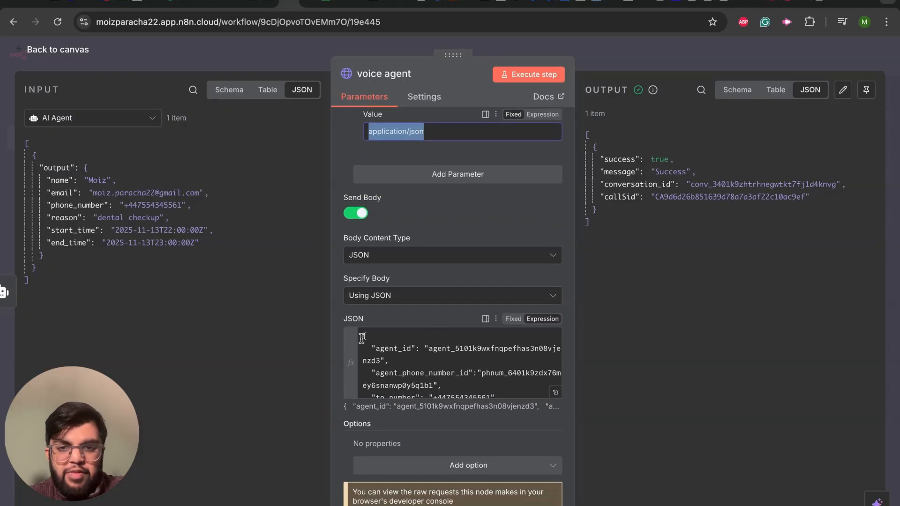
{"action": "left_click", "coordinate": [416, 340]}
{"action": "key", "text": "ctrl+a"}
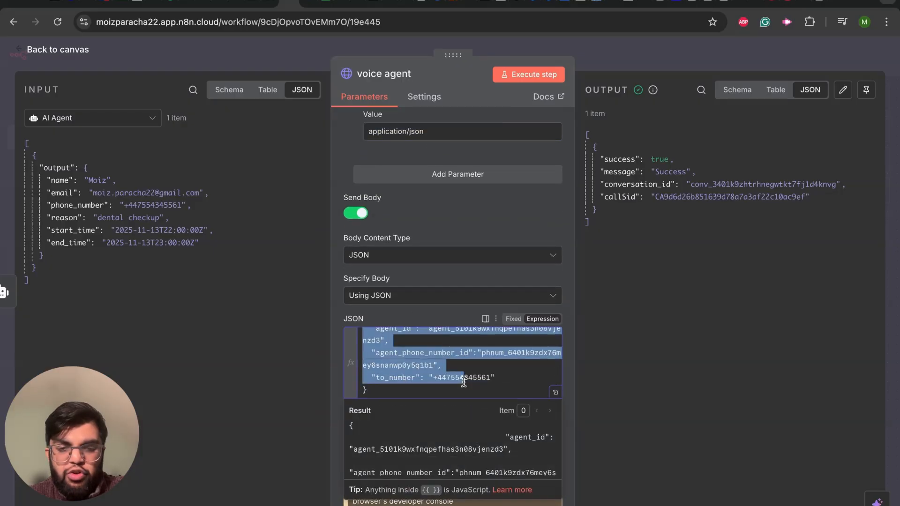
{"action": "left_click", "coordinate": [484, 388]}
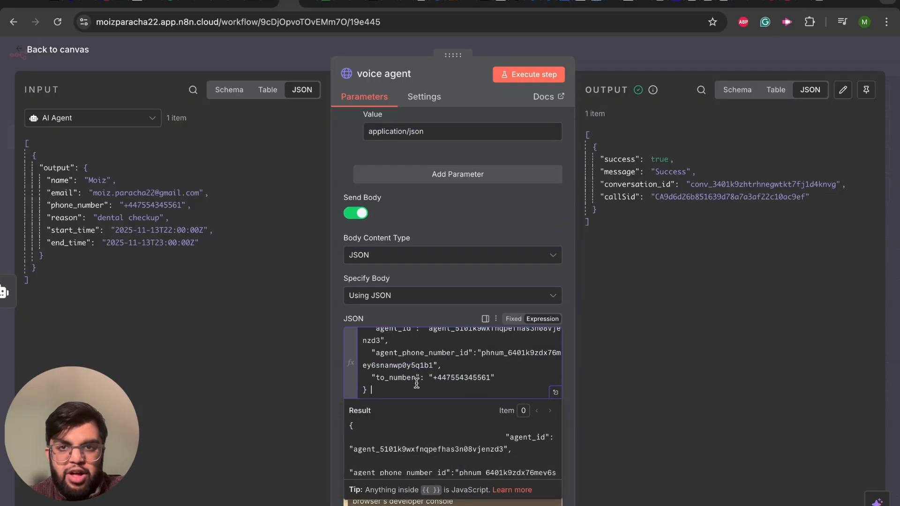
{"action": "scroll", "coordinate": [434, 365], "scroll_direction": "up", "scroll_amount": 1}
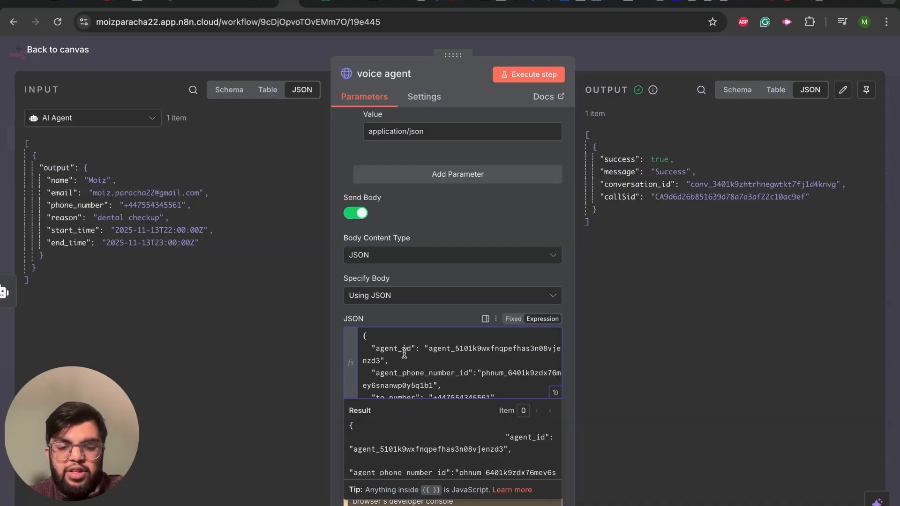
{"action": "scroll", "coordinate": [412, 364], "scroll_direction": "down", "scroll_amount": 2}
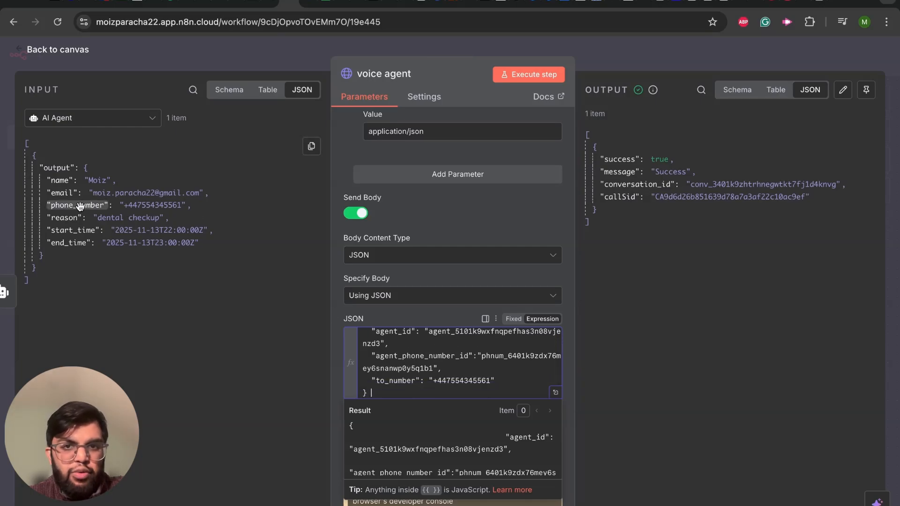
{"action": "left_click", "coordinate": [491, 381]}
{"action": "key", "text": "BackSpace"}
{"action": "key", "text": "BackSpace"}
{"action": "key", "text": "BackSpace"}
{"action": "key", "text": "BackSpace"}
{"action": "key", "text": "BackSpace"}
{"action": "key", "text": "BackSpace"}
{"action": "key", "text": "BackSpace"}
{"action": "key", "text": "BackSpace"}
{"action": "key", "text": "BackSpace"}
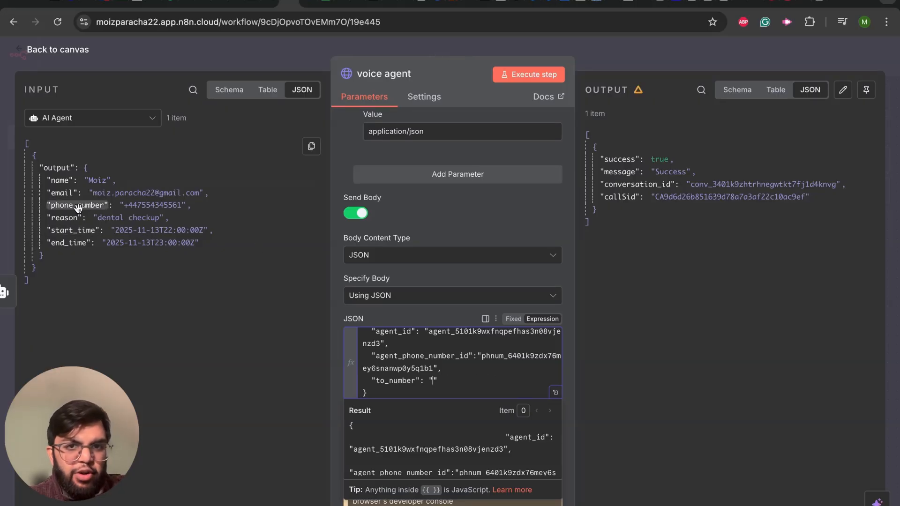
{"action": "left_click_drag", "start_coordinate": [78, 205], "coordinate": [434, 385]}
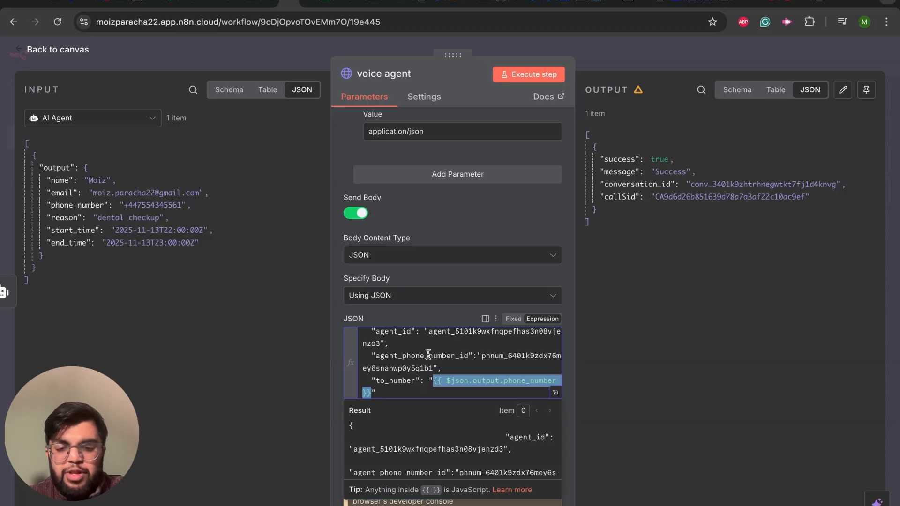
{"action": "scroll", "coordinate": [428, 355], "scroll_direction": "up", "scroll_amount": 1}
{"action": "scroll", "coordinate": [428, 355], "scroll_direction": "down", "scroll_amount": 2}
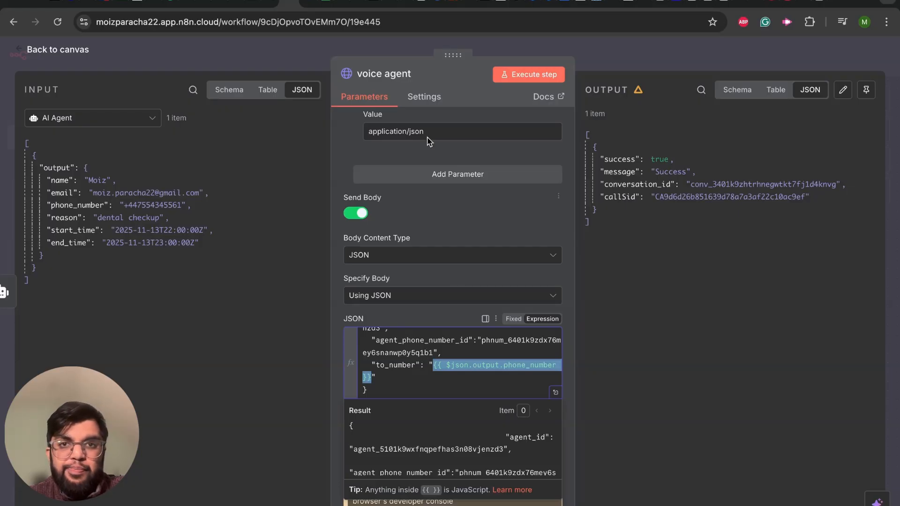
Step: Return to the canvas and execute only the voice agent node
{"action": "left_click", "coordinate": [20, 55]}
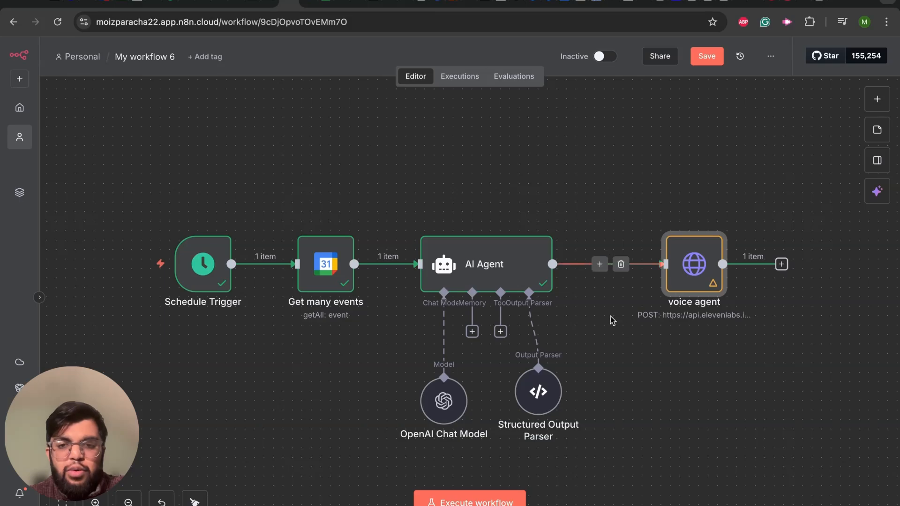
{"action": "mouse_move", "coordinate": [692, 287]}
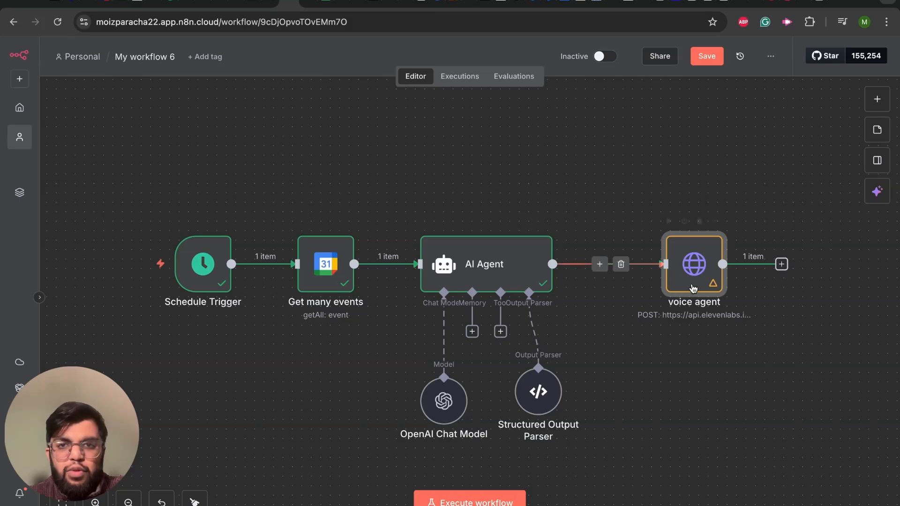
{"action": "left_click", "coordinate": [668, 222]}
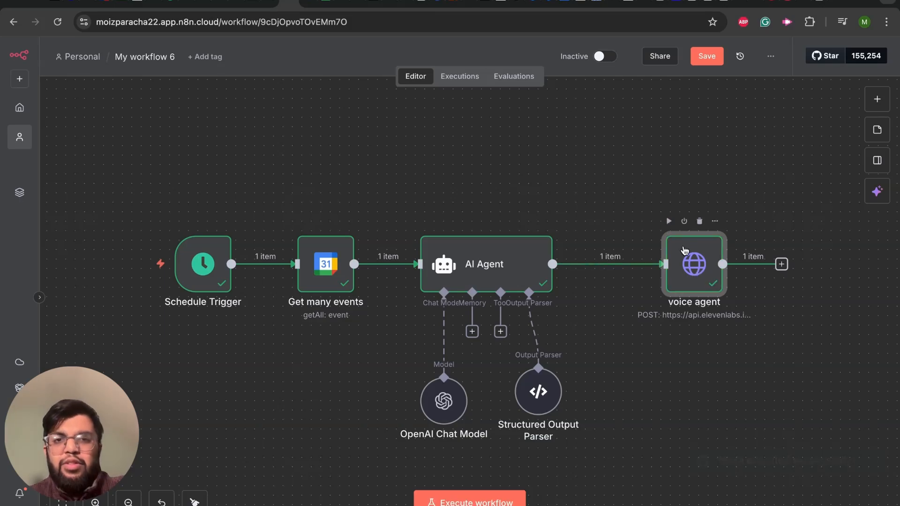